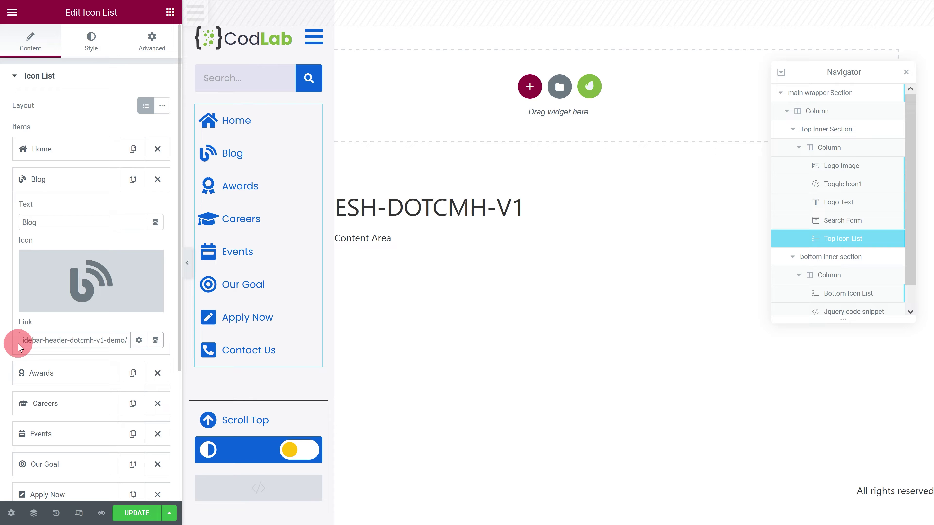
Step: Duplicate the Contact Us item in the top icon list, inspect the copy, and delete it
left_click(87, 179)
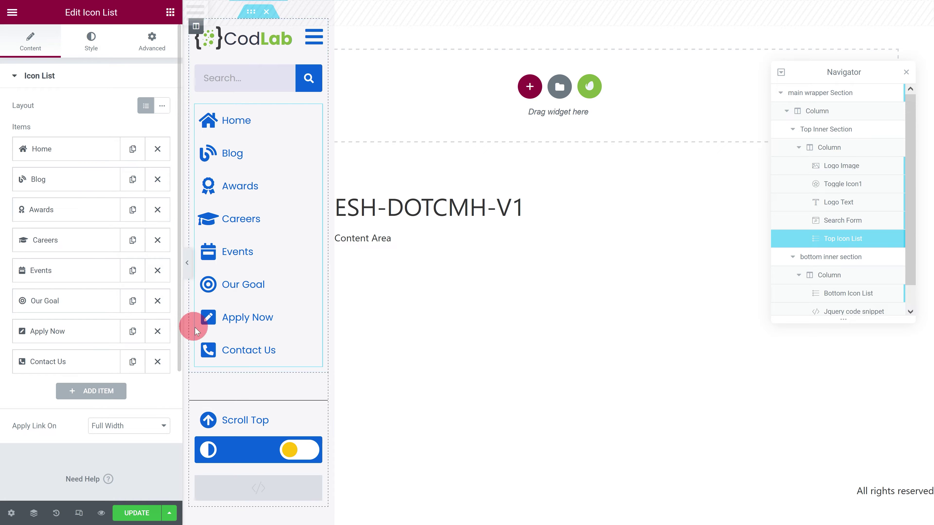
left_click(132, 364)
left_click(80, 390)
left_click(48, 434)
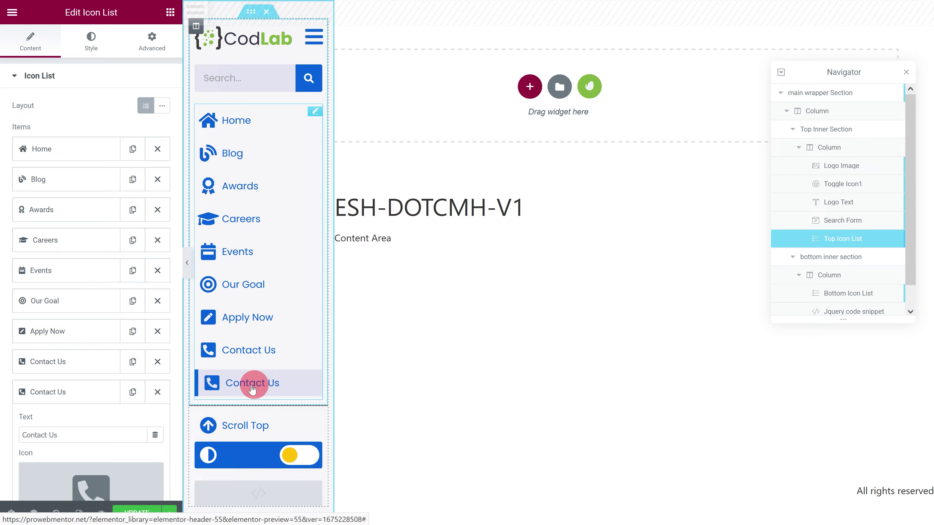
left_click(158, 392)
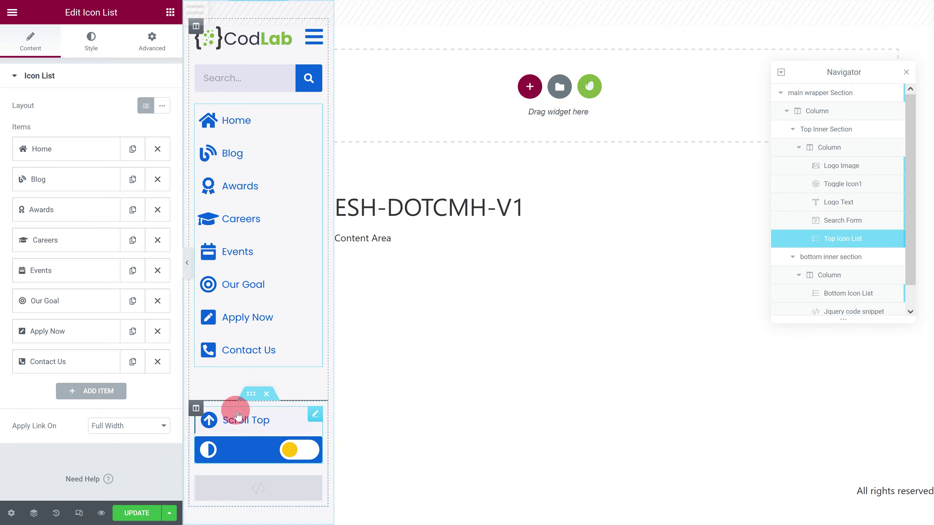
Step: Examine the bottom icon list's dark mode switch item and the Scroll Top item with its link
left_click(315, 419)
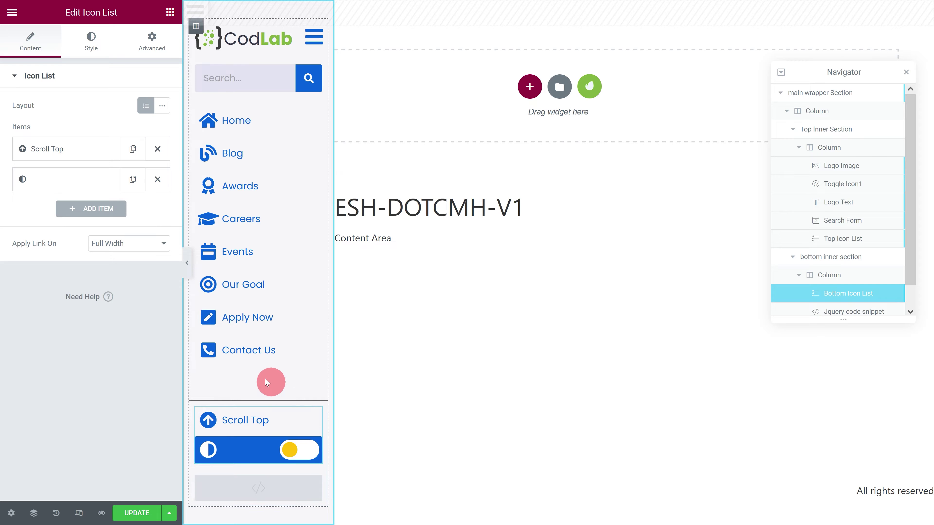
left_click(73, 177)
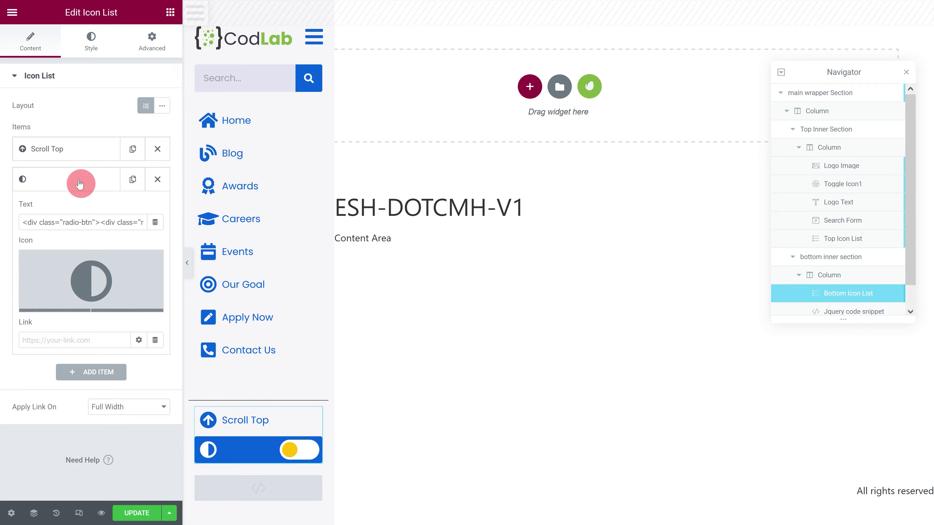
left_click(67, 148)
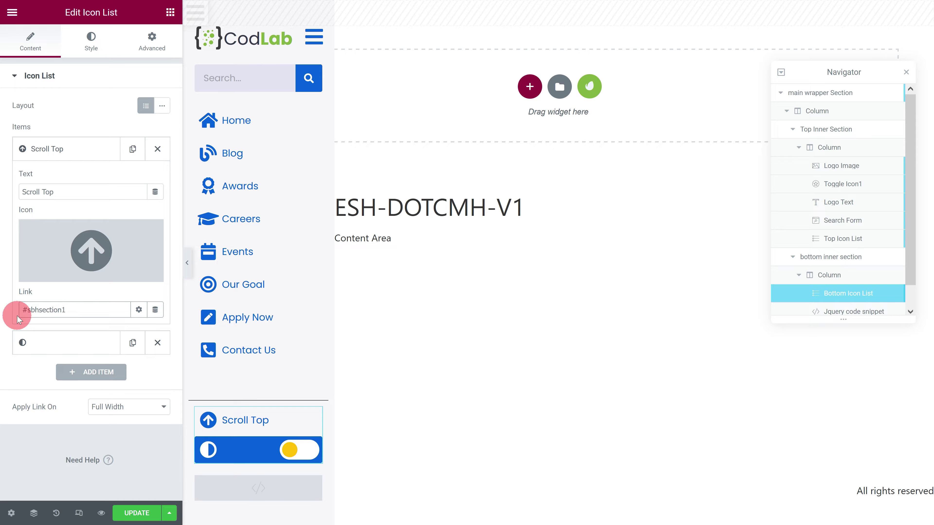
Step: Review the bottom icon list's custom CSS blocks for hiding the list, the dark mode switch and the logout button
left_click(157, 51)
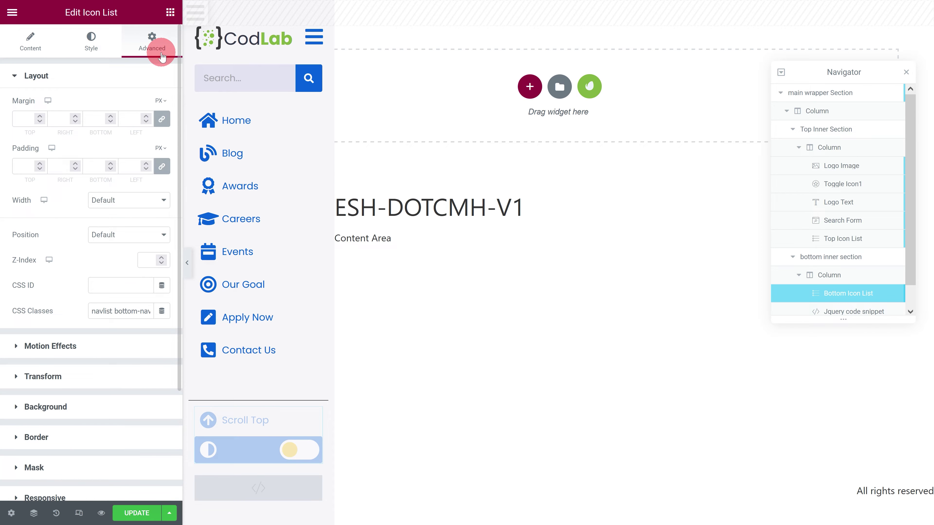
left_click(125, 75)
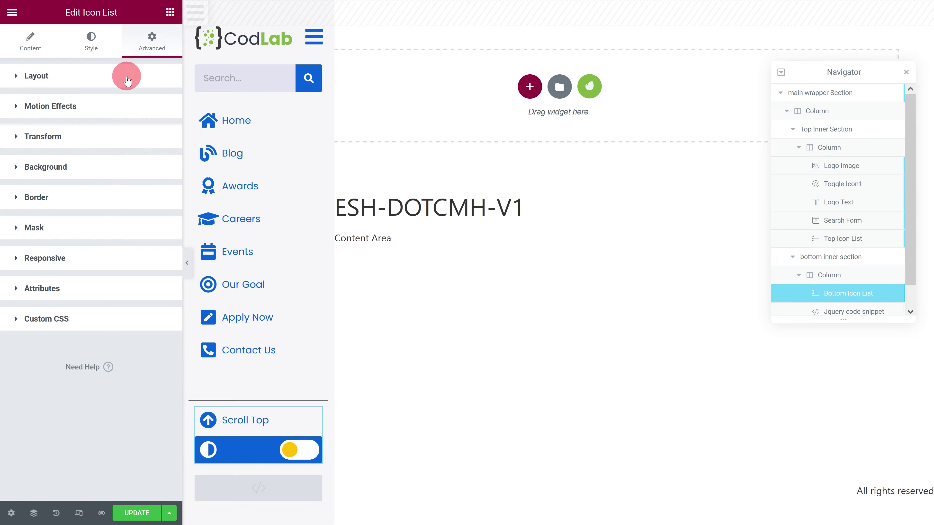
left_click(68, 319)
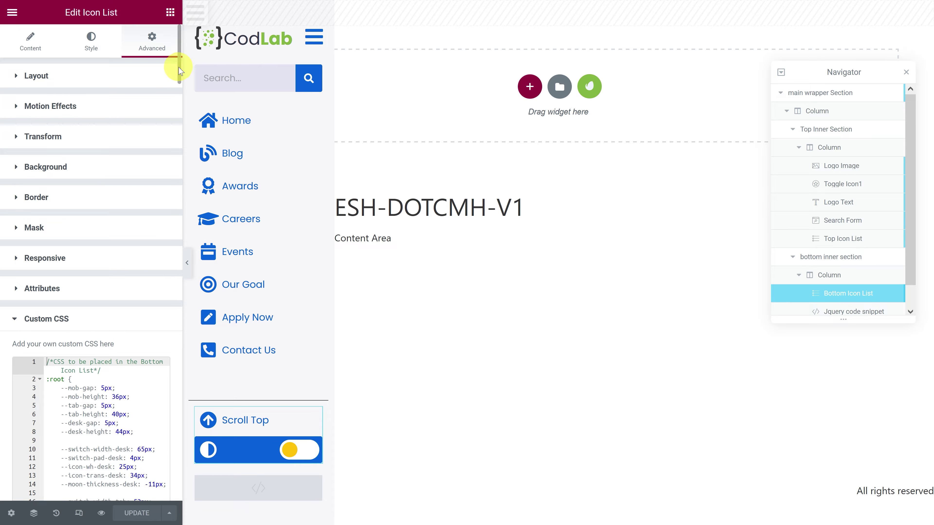
left_click_drag(180, 70, 174, 158)
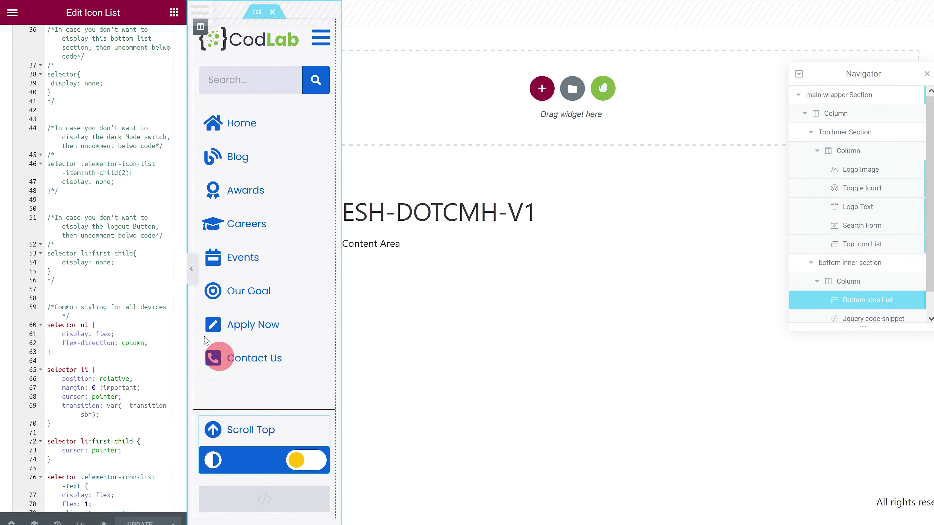
left_click_drag(52, 66, 79, 128)
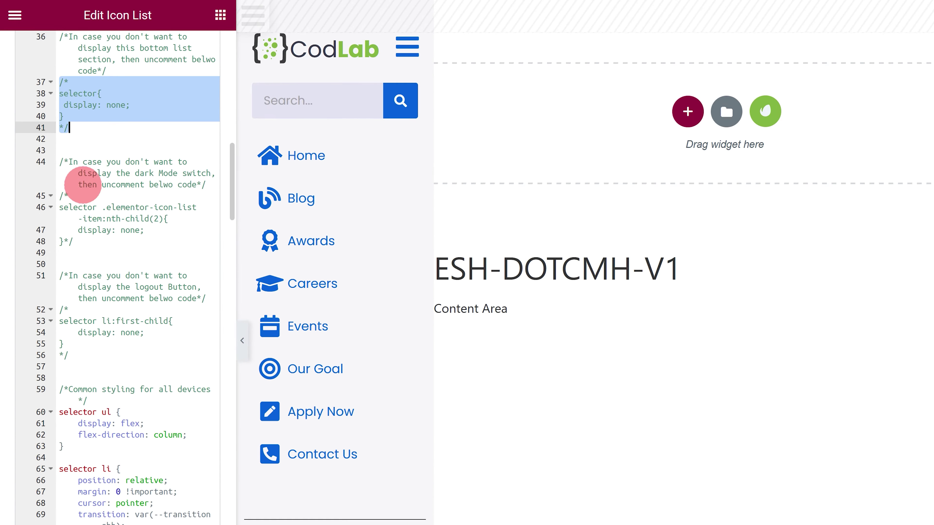
left_click_drag(59, 162, 117, 368)
right_click(117, 368)
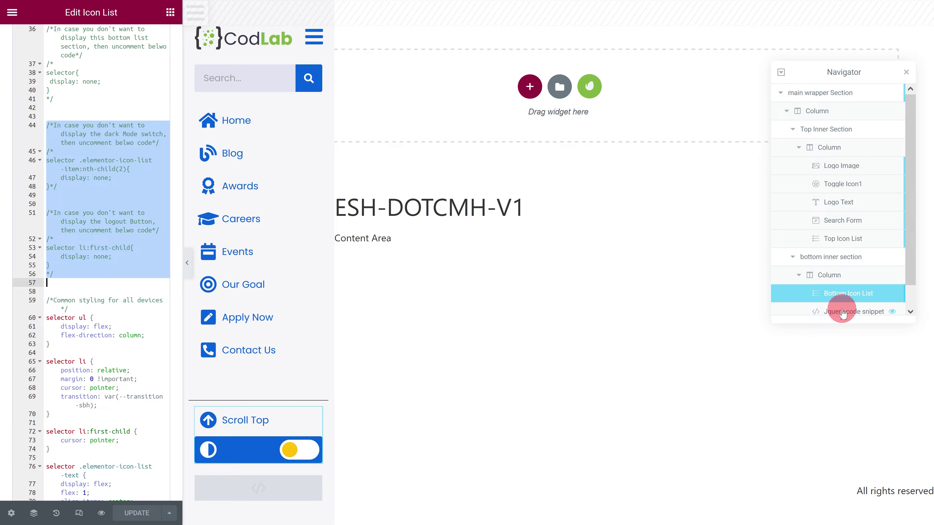
Step: Review the commented footer-hiding code in the Jquery code snippet widget
left_click(842, 313)
scroll(178, 98, "down", 3)
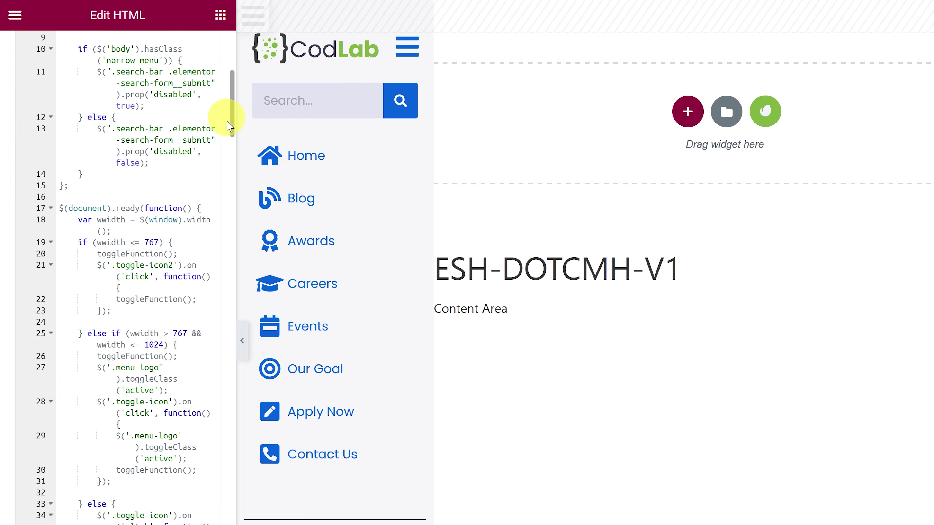
scroll(228, 127, "down", 10)
left_click_drag(78, 150, 104, 249)
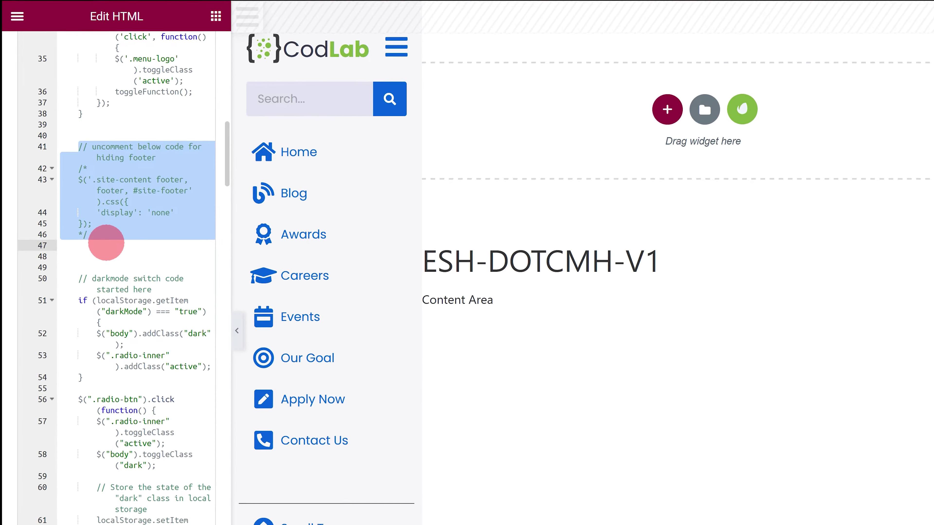
left_click(647, 348)
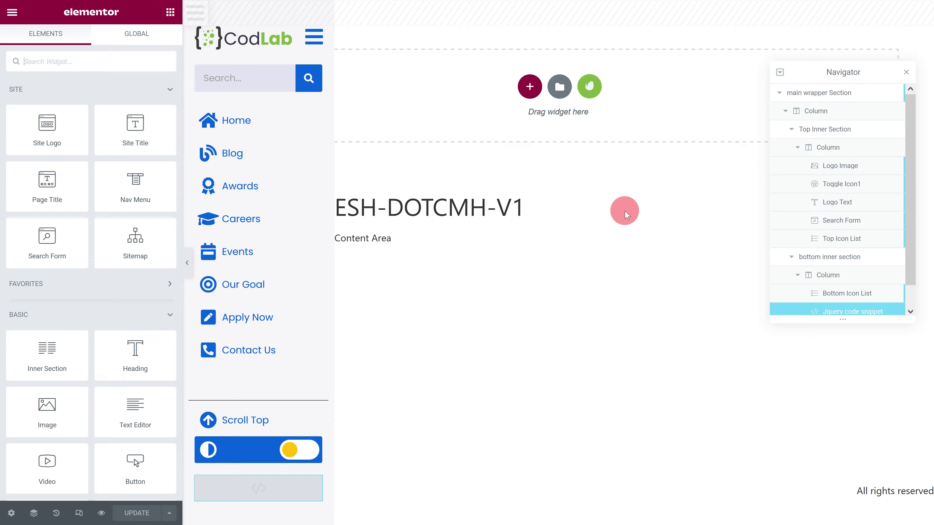
Step: Set the --logoText-second-color variable to #6F4BF1 in the Logo Text widget's custom CSS
left_click(829, 209)
left_click(92, 74)
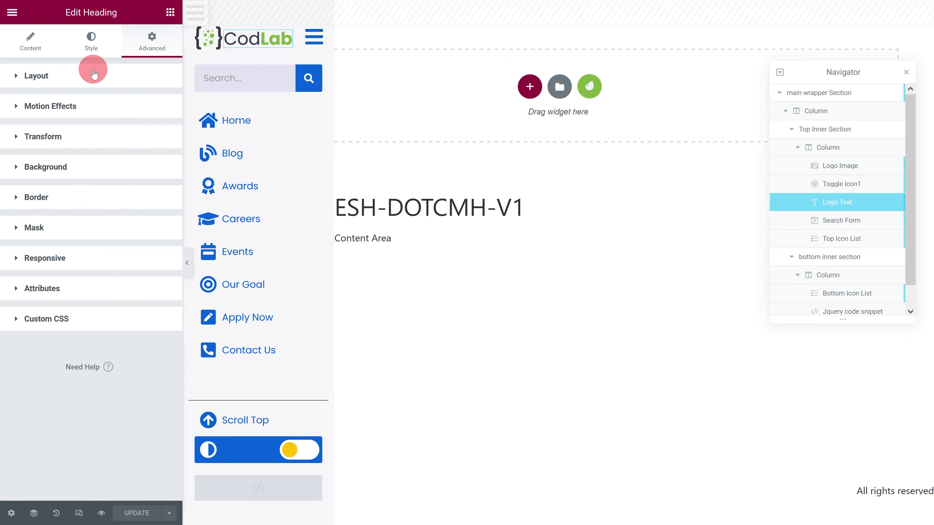
left_click(59, 317)
scroll(84, 375, "down", 3)
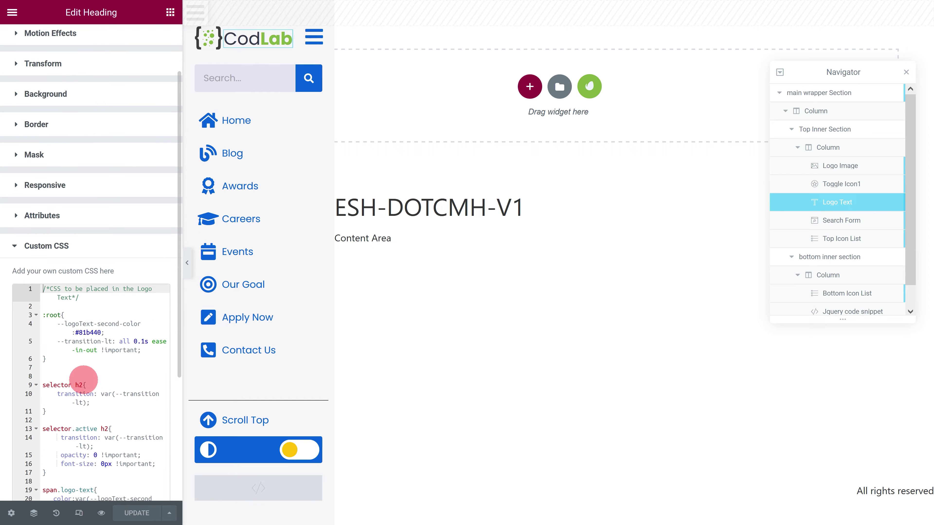
left_click(102, 296)
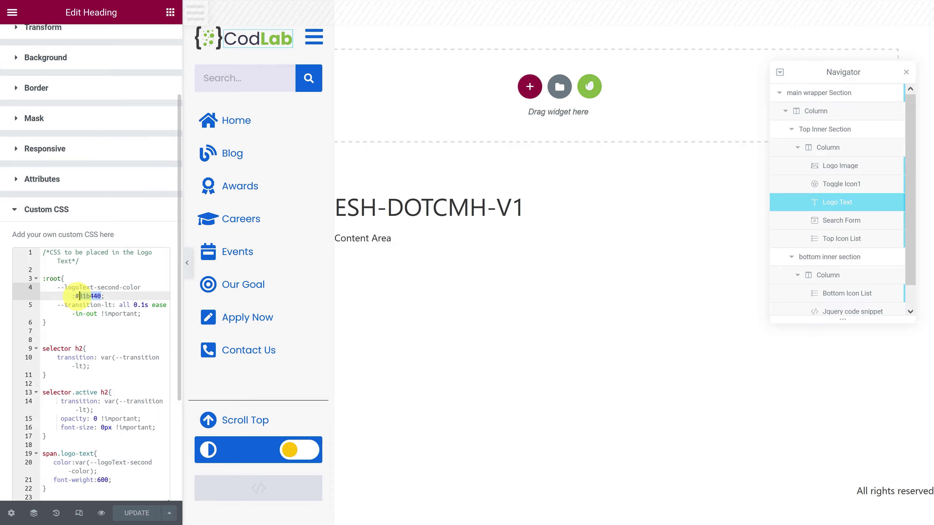
type("#6F4BF1")
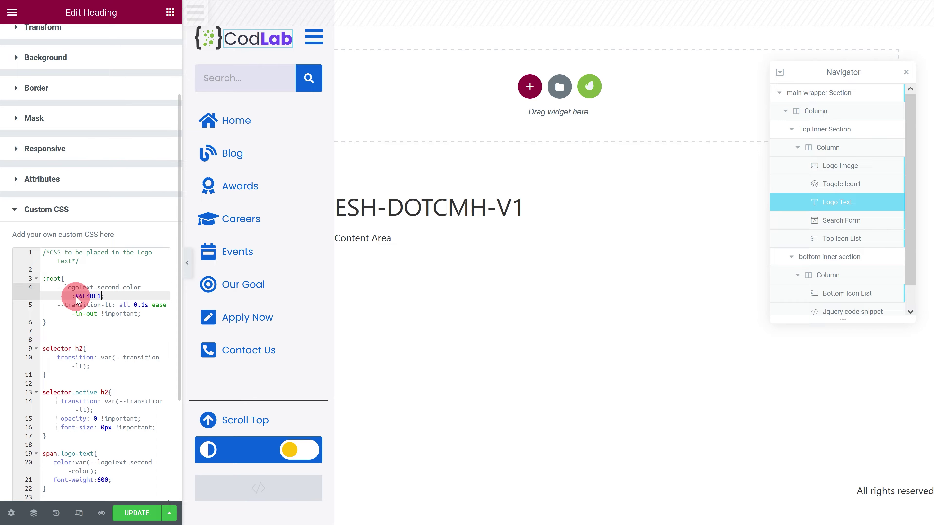
Step: Set the primary color of the Toggle Icon1 widget to #6F4BF1
left_click(807, 188)
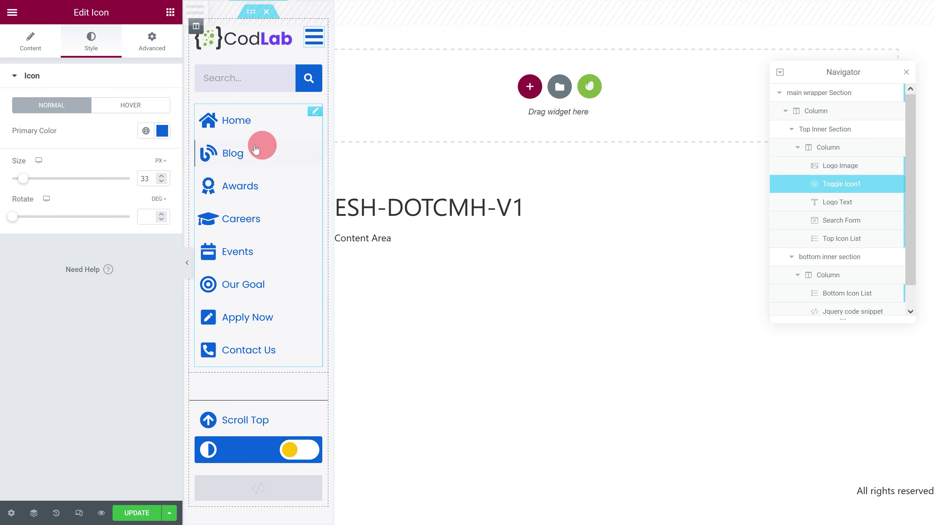
left_click(162, 134)
left_click(119, 188)
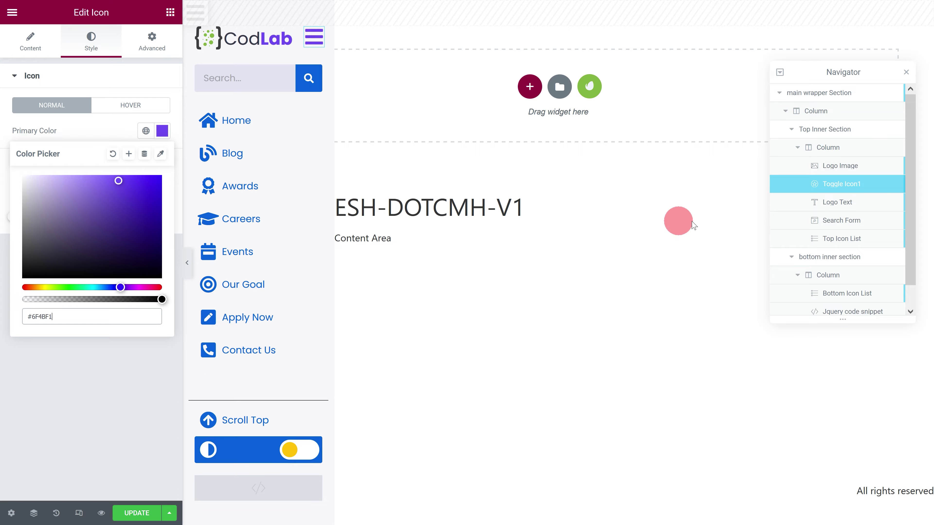
Step: Set the background color of the Search Form's button to #6F4BF1
left_click(804, 225)
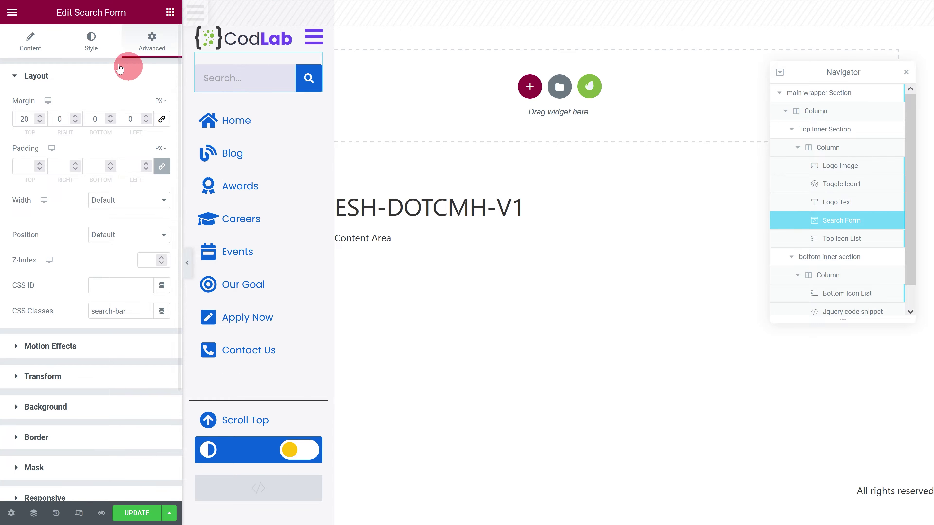
left_click(88, 53)
left_click(108, 85)
left_click(85, 76)
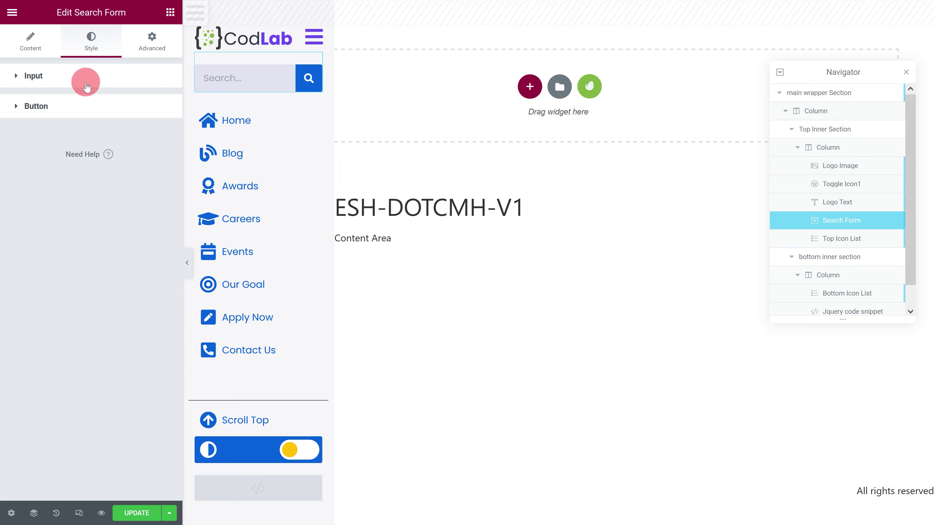
left_click(79, 106)
left_click(162, 187)
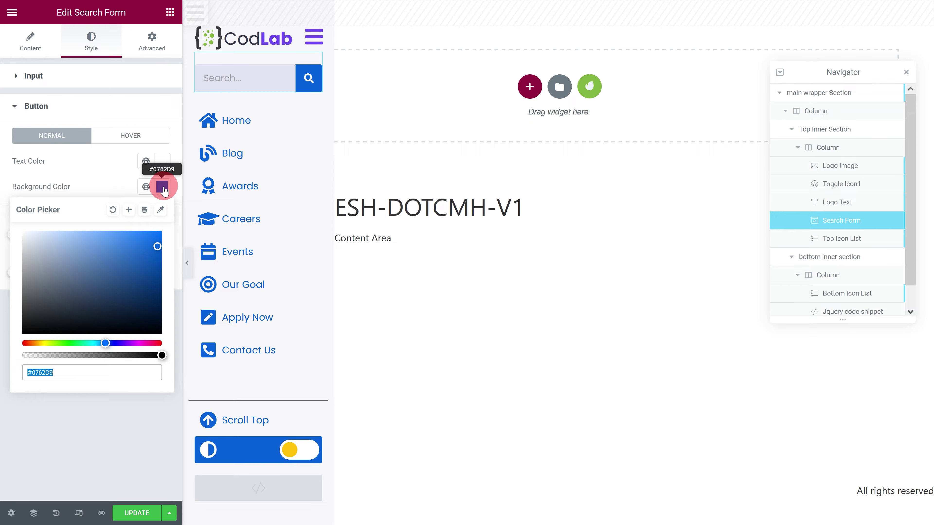
type("#6F4BF1")
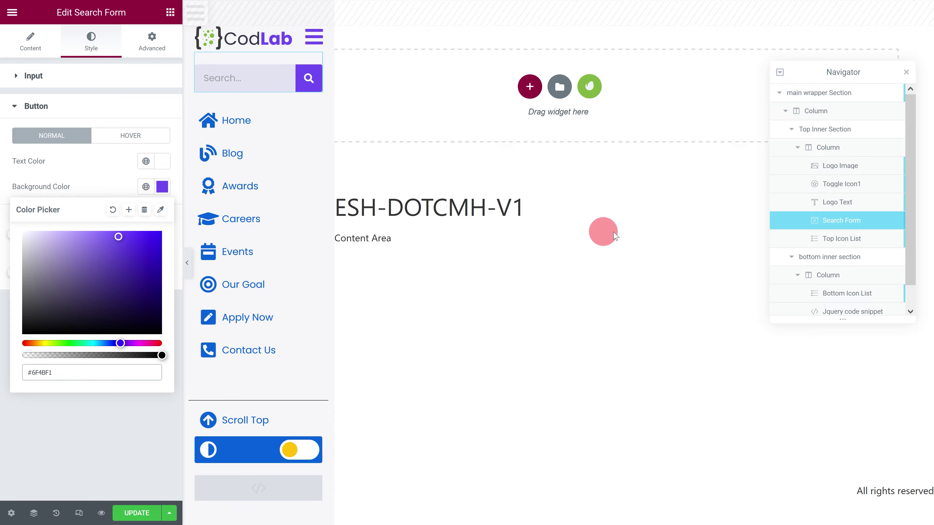
Step: Set the icon color of the Top Icon List to #6F4BF1
left_click(795, 237)
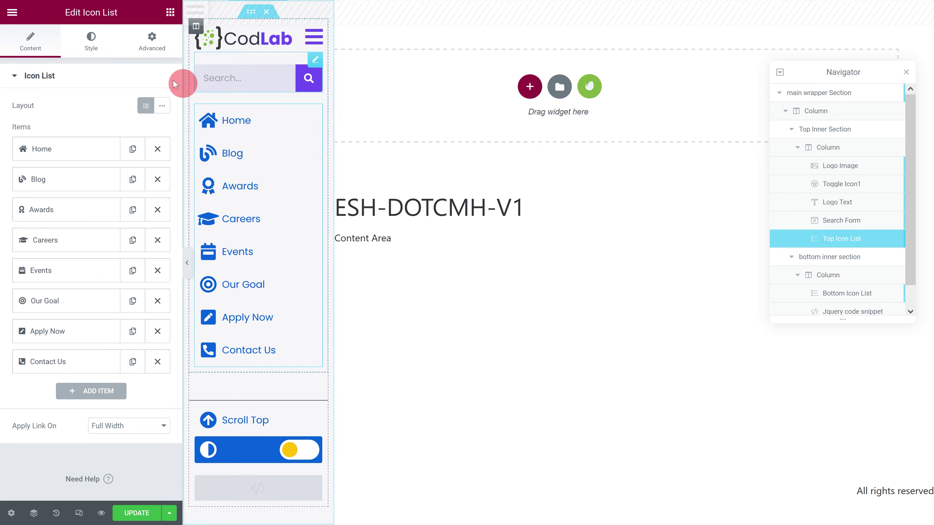
left_click(83, 50)
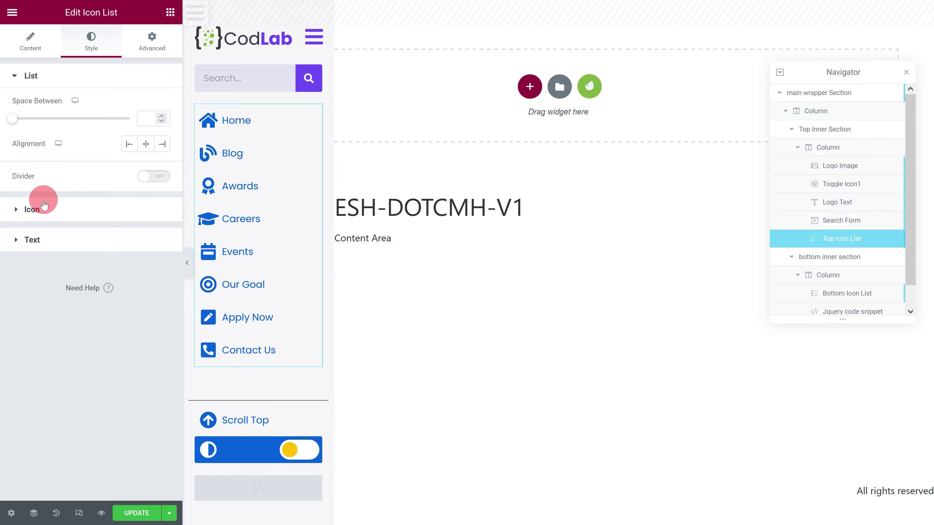
left_click(42, 208)
left_click(163, 136)
key("ctrl+v")
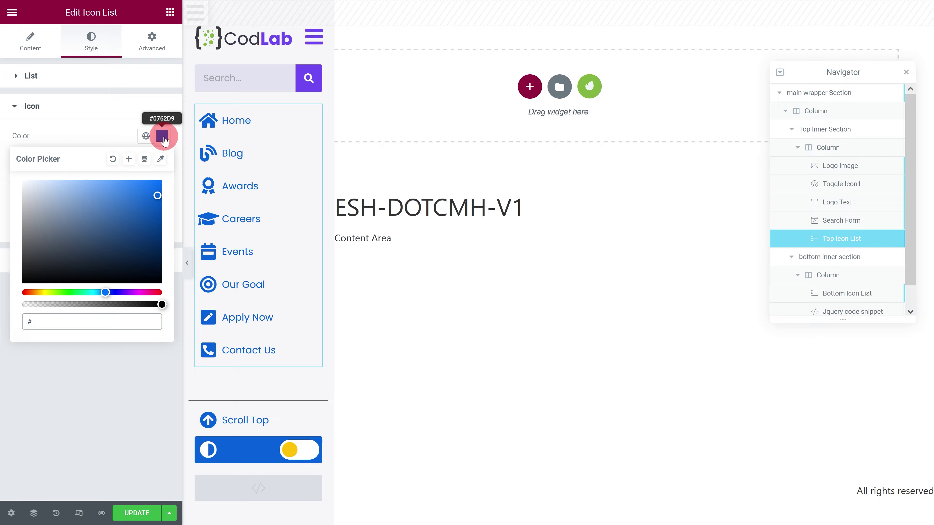
left_click(110, 114)
Step: Set the text color of the Top Icon List to #6F4BF1
left_click(101, 136)
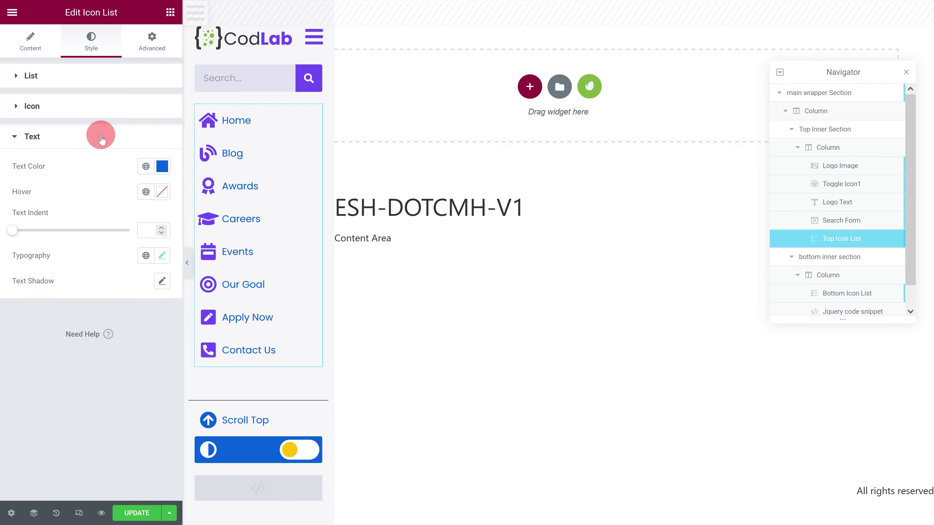
left_click(162, 166)
type("#6F42C1")
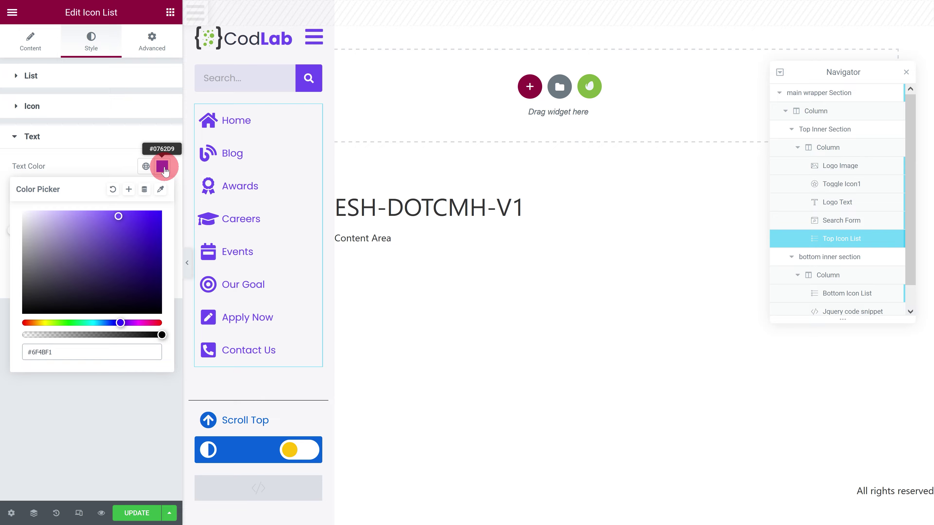
left_click(100, 136)
Step: Set the --li-hover-lb-color variable to #6F4BF1 in the Top Icon List's custom CSS
left_click(132, 56)
left_click(100, 76)
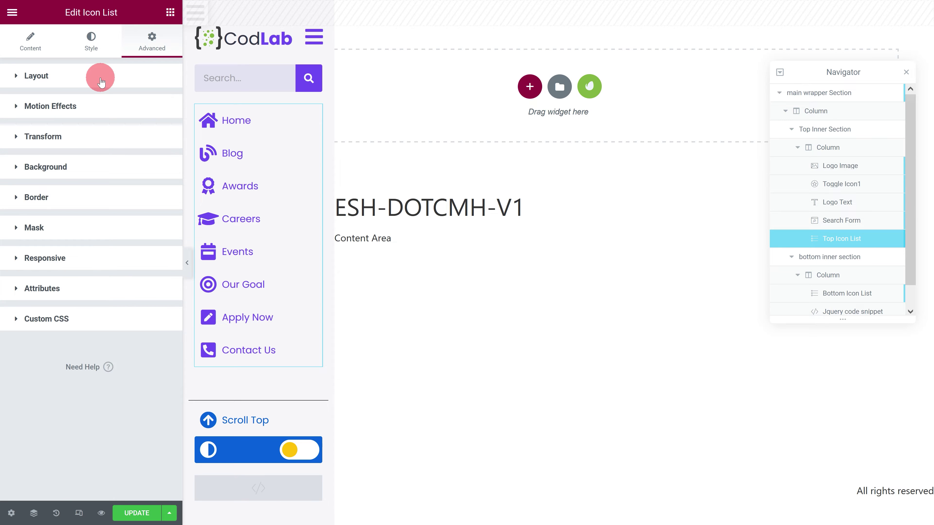
left_click(69, 320)
scroll(98, 324, "down", 5)
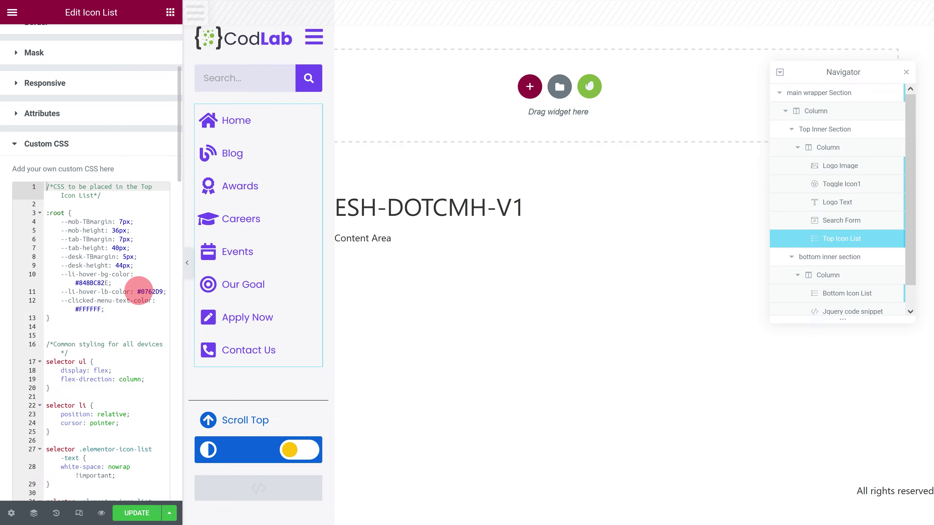
left_click(145, 291)
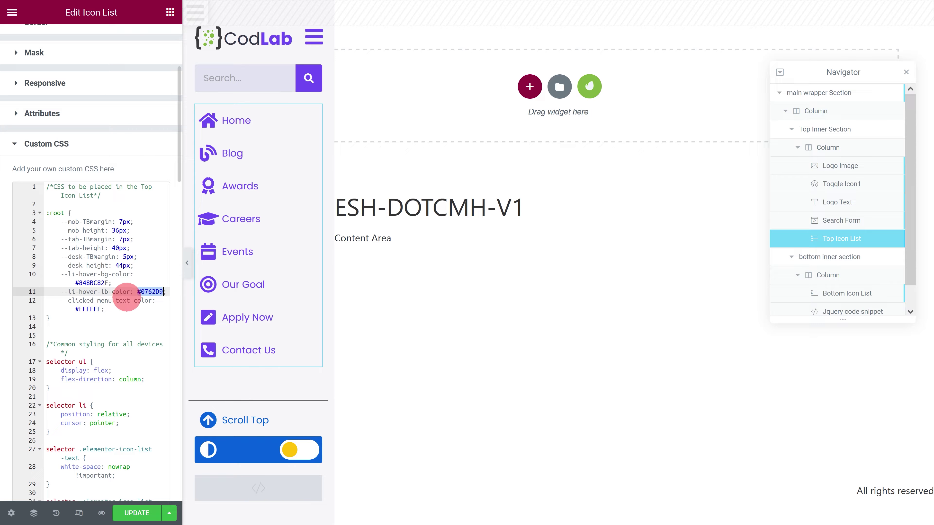
type("#6F4BF1")
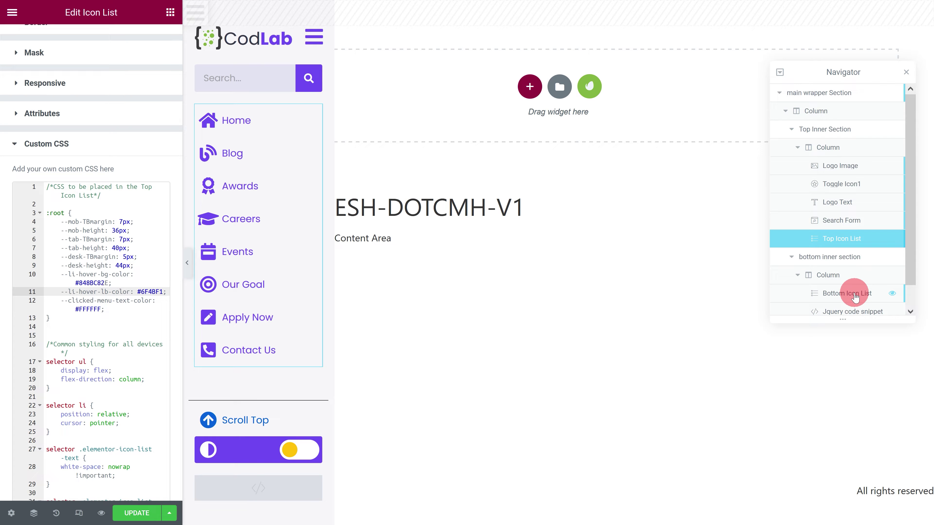
Step: Set the icon color of the Bottom Icon List to #6F4BF1
left_click(855, 297)
left_click(93, 39)
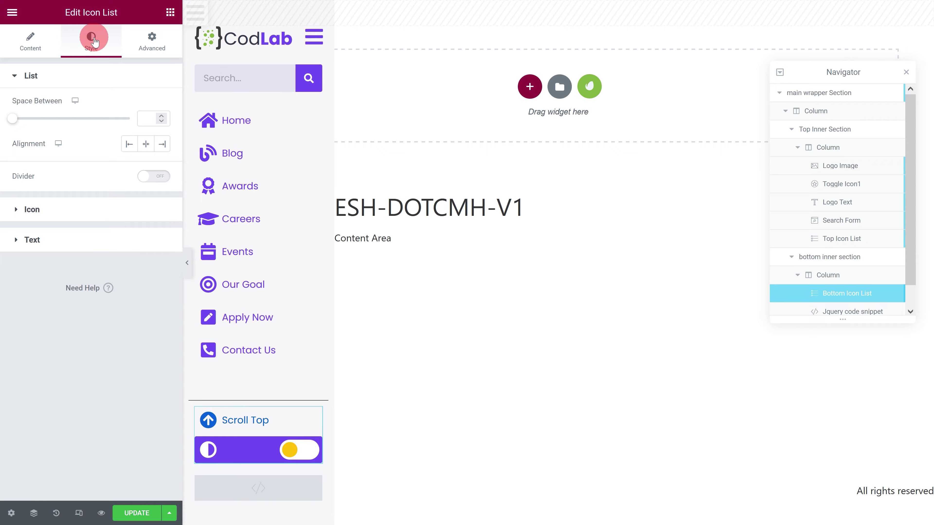
left_click(63, 207)
left_click(163, 136)
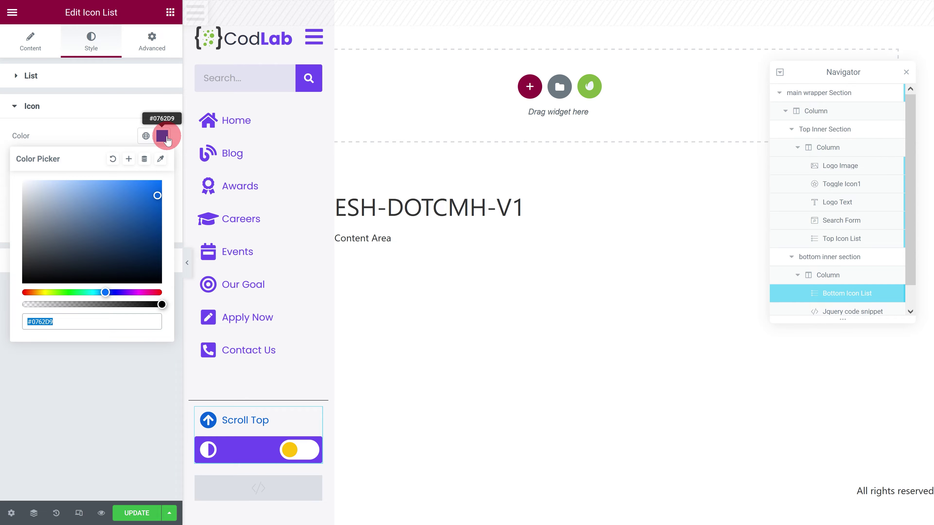
type("#6F4BF1")
left_click(75, 106)
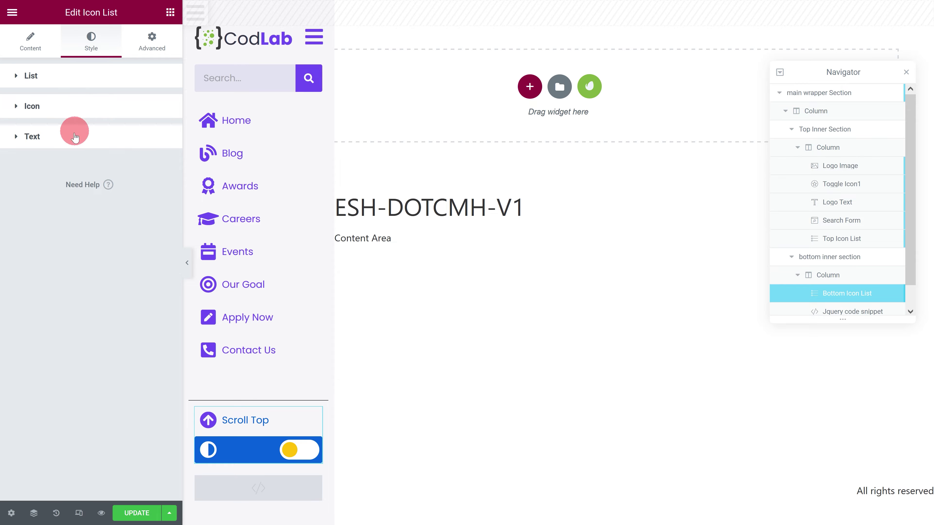
Step: Set the text color of the Bottom Icon List to #6F4BF1
left_click(74, 137)
left_click(163, 166)
type("#6F4")
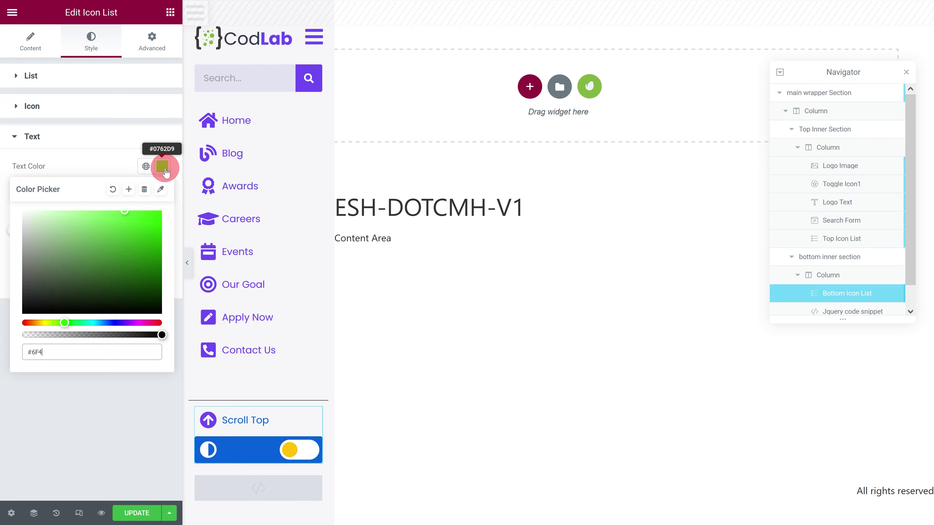
type("2C1")
left_click(74, 136)
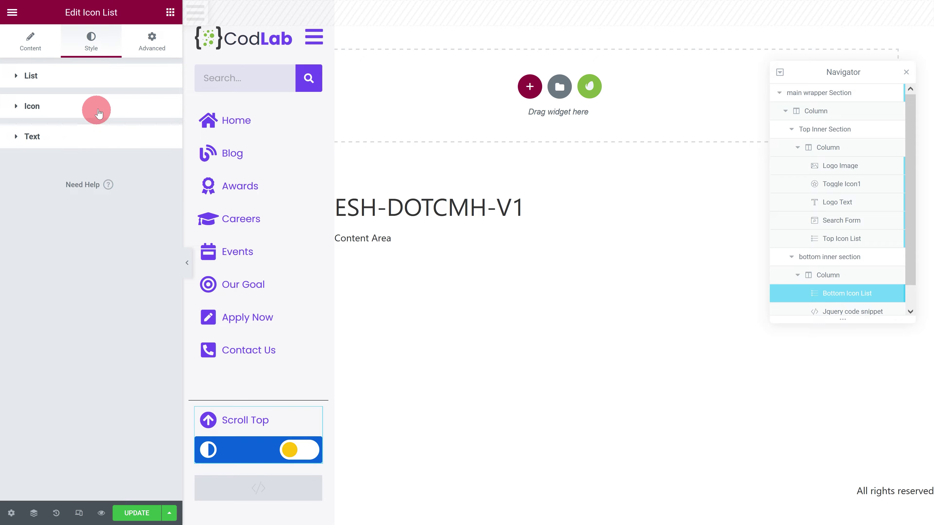
Step: Set the --li-hover-lb-color variable to #6F4BF1 in the Bottom Icon List's custom CSS
left_click(153, 43)
scroll(46, 473, "down", 4)
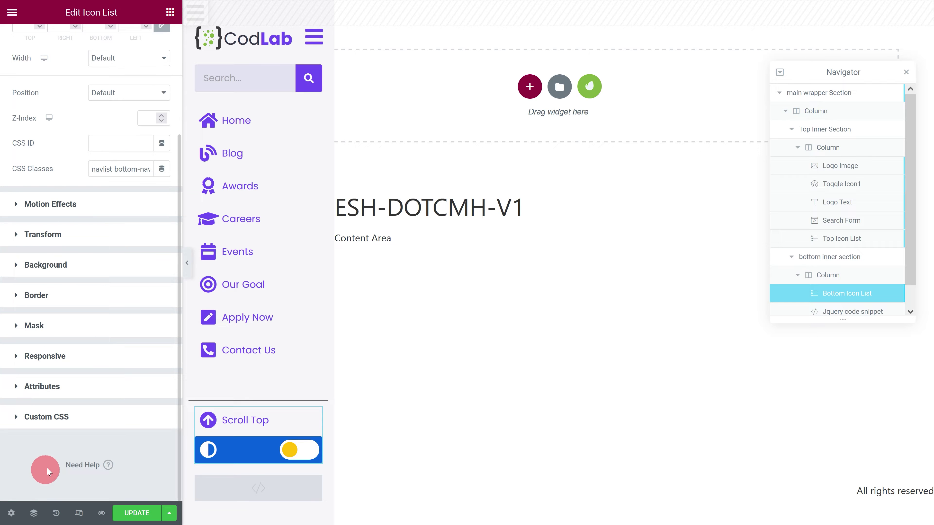
left_click(48, 417)
left_click(82, 397)
scroll(79, 390, "down", 8)
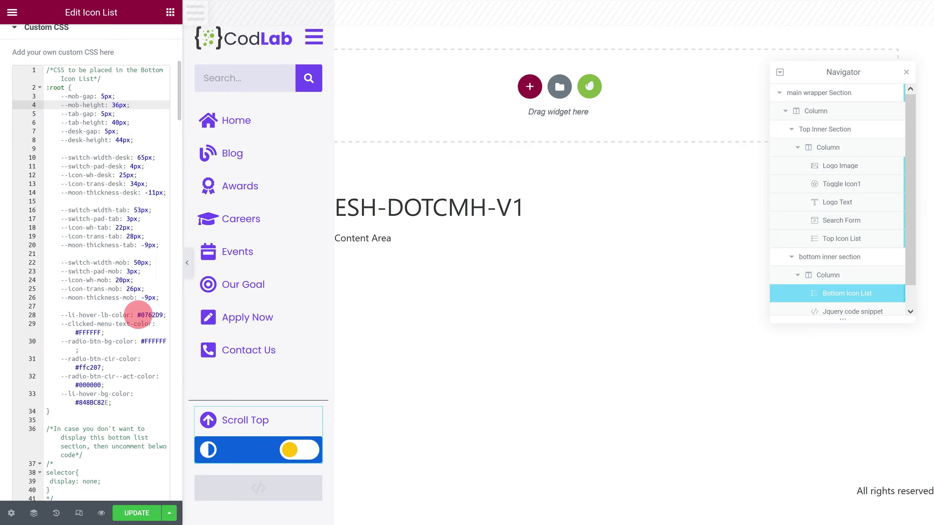
left_click(138, 315)
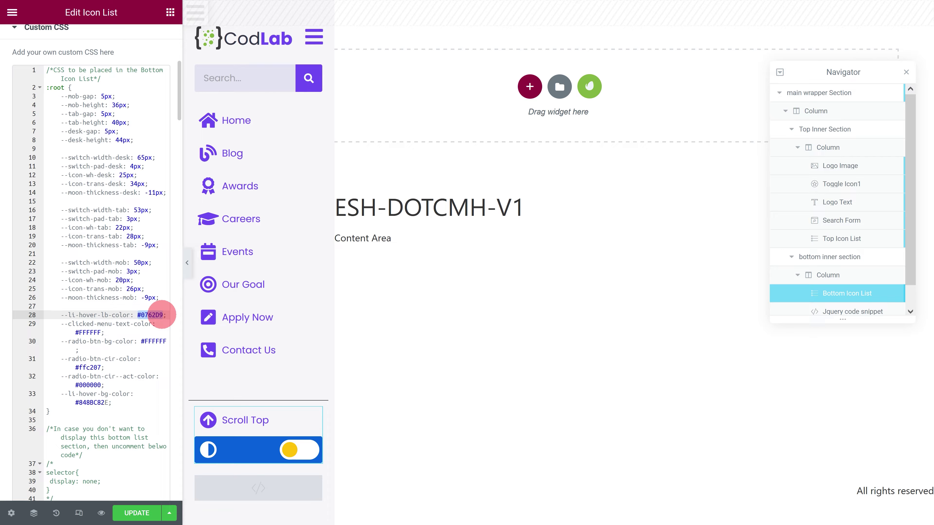
type("#6F4BF1")
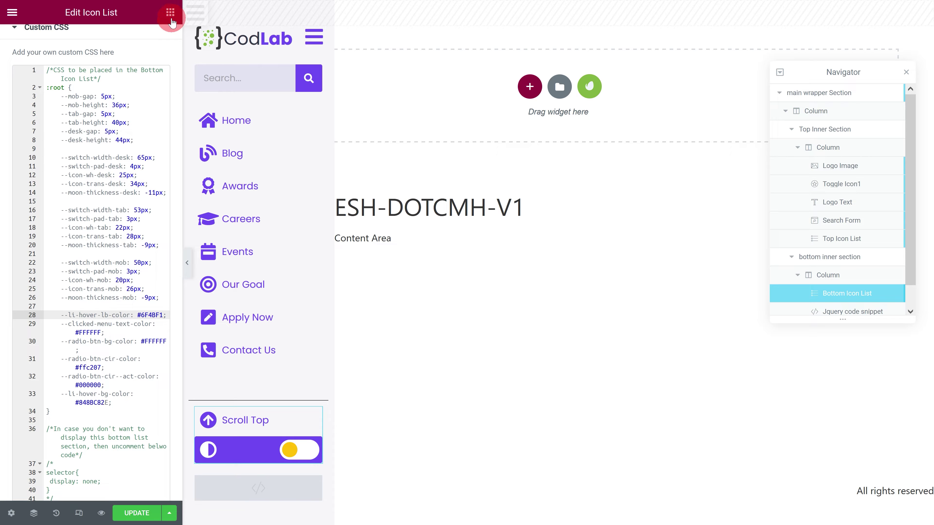
Step: Return to the widget library and save the recolored header template
left_click(170, 15)
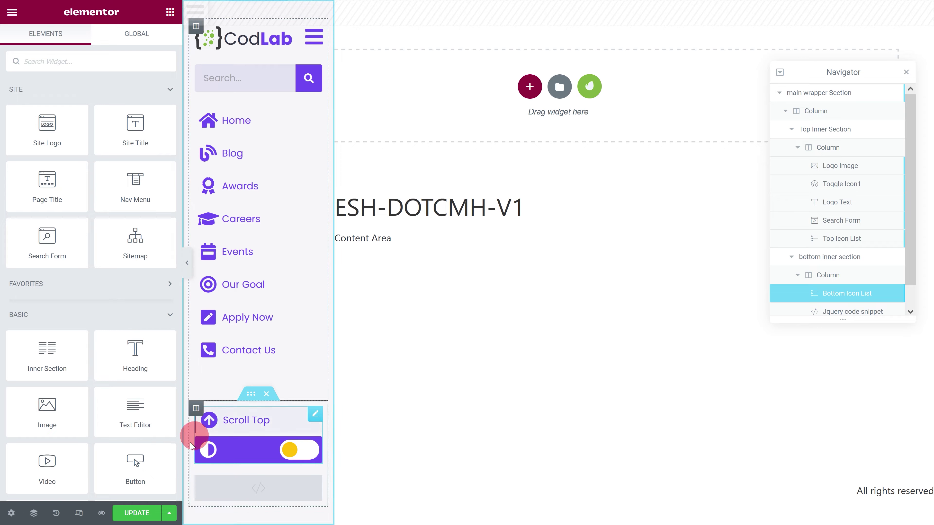
left_click(138, 513)
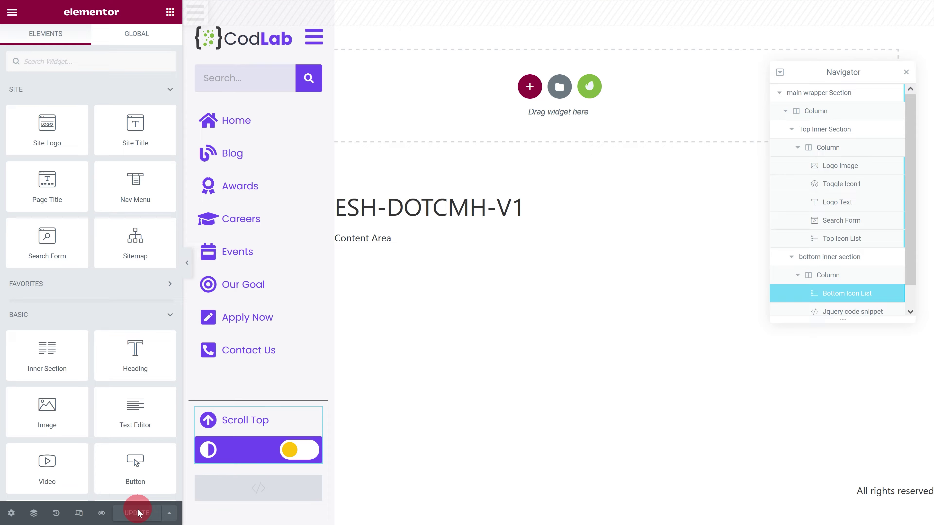
left_click(406, 258)
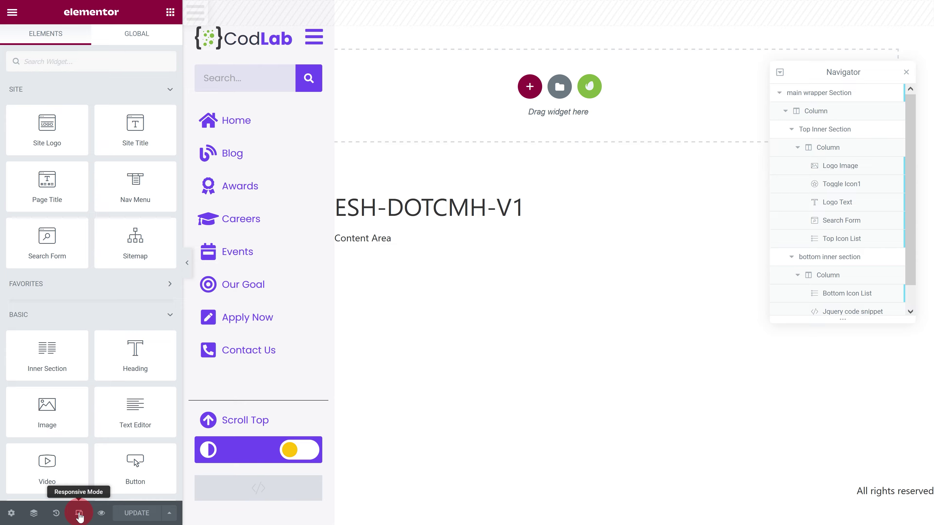
Step: Preview the header template in responsive mode at the tablet size
left_click(79, 515)
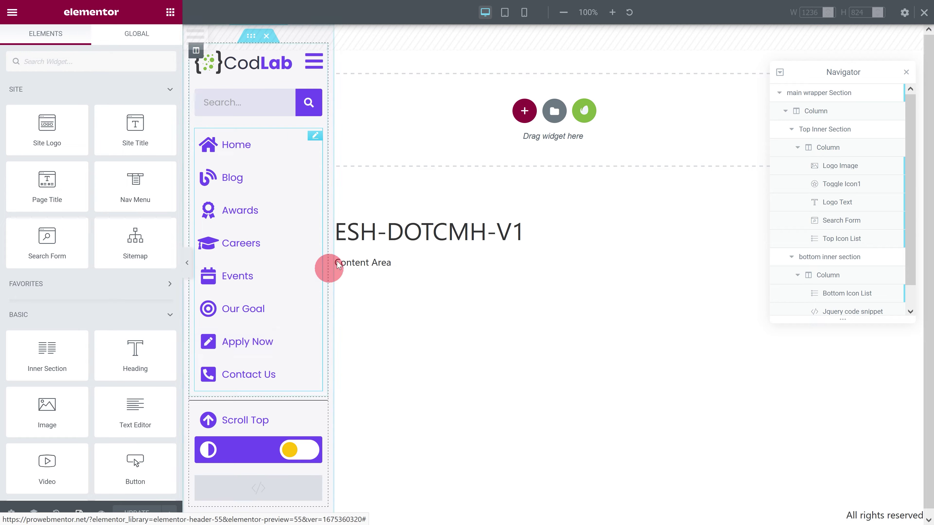
left_click(505, 13)
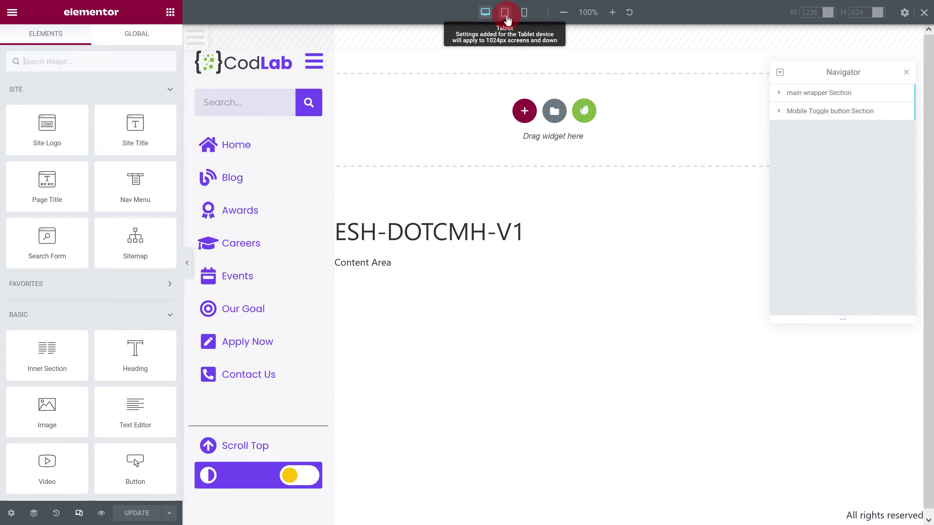
left_click(496, 144)
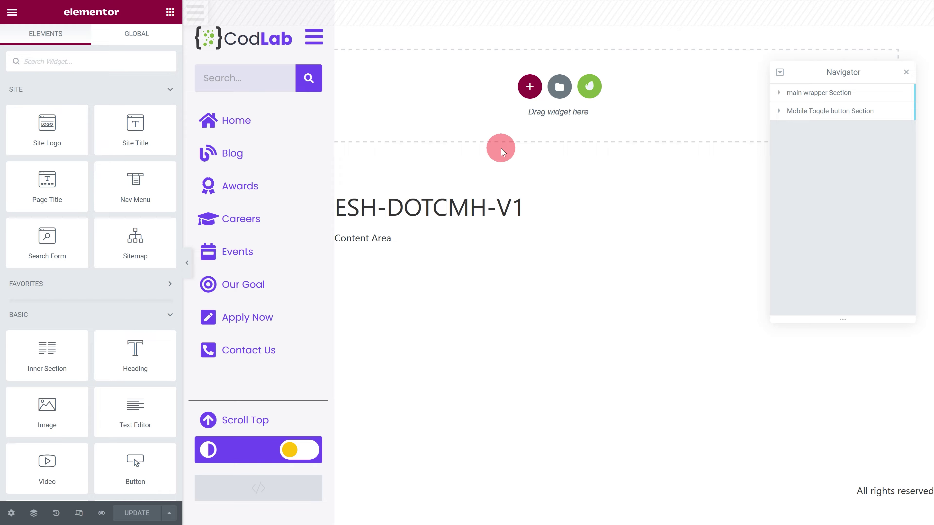
Step: Select the page-reload-on-window-resize code at the end of the jQuery code snippet, lines 252 to 263, and update the template
left_click(250, 486)
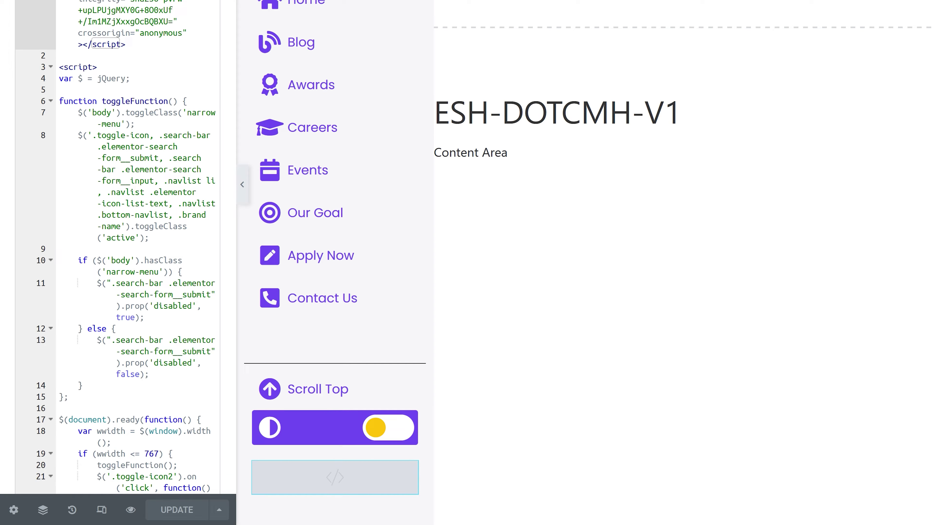
scroll(202, 397, "down", 20)
left_click(110, 272)
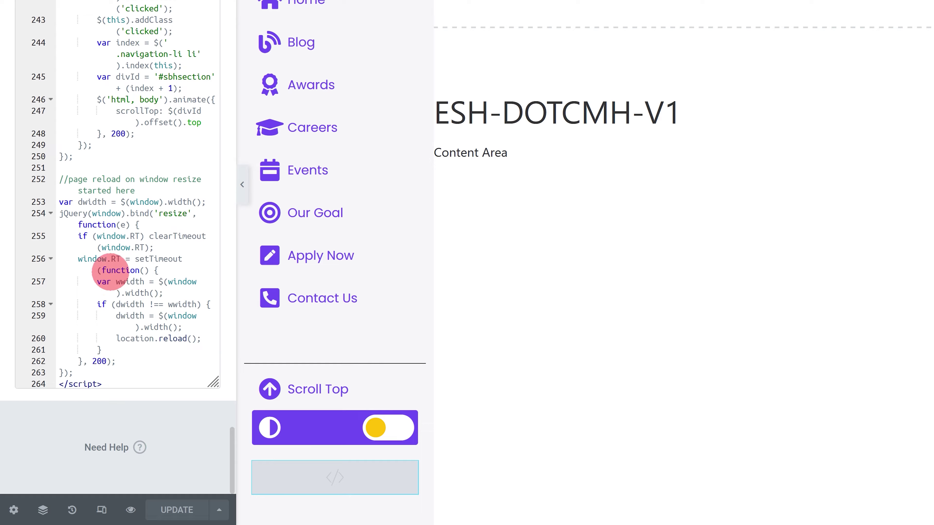
left_click_drag(59, 180, 115, 368)
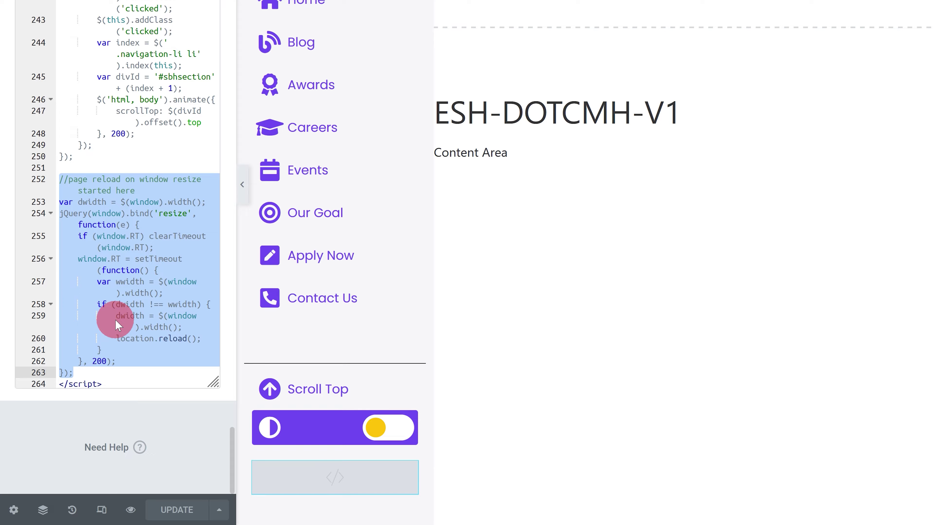
left_click(180, 512)
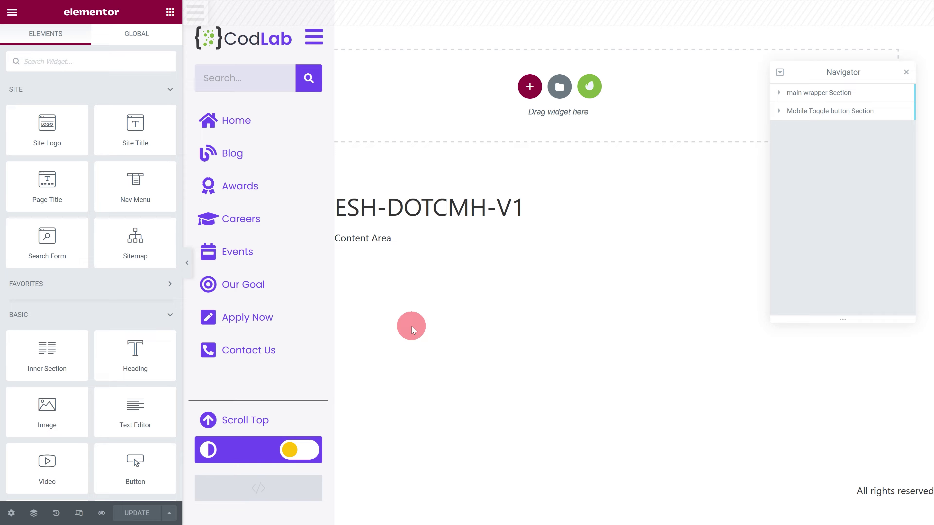
Step: Add a display condition to the template that includes Singular content of type Pages
left_click(168, 515)
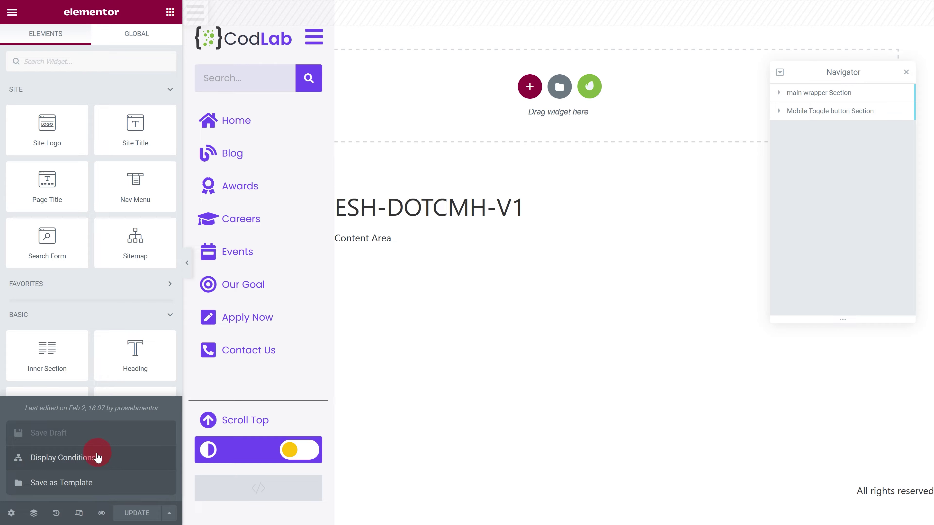
left_click(65, 460)
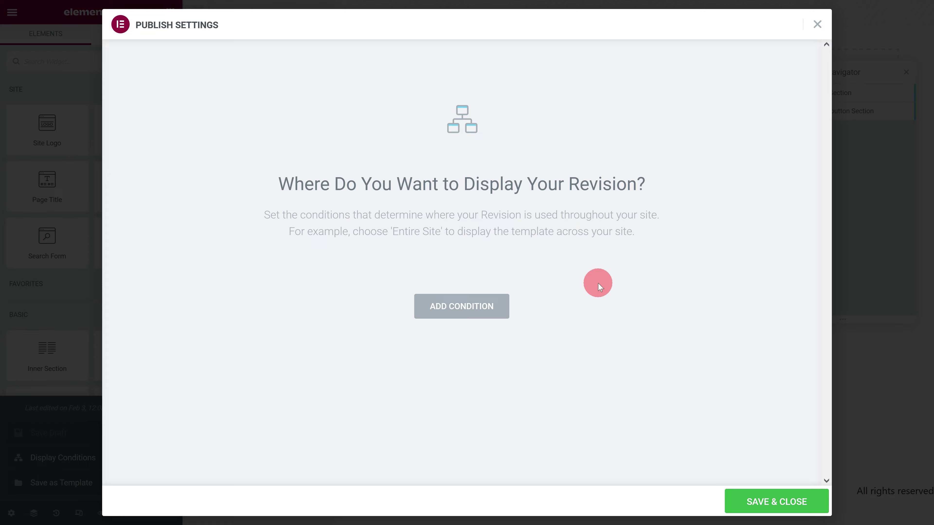
left_click(459, 314)
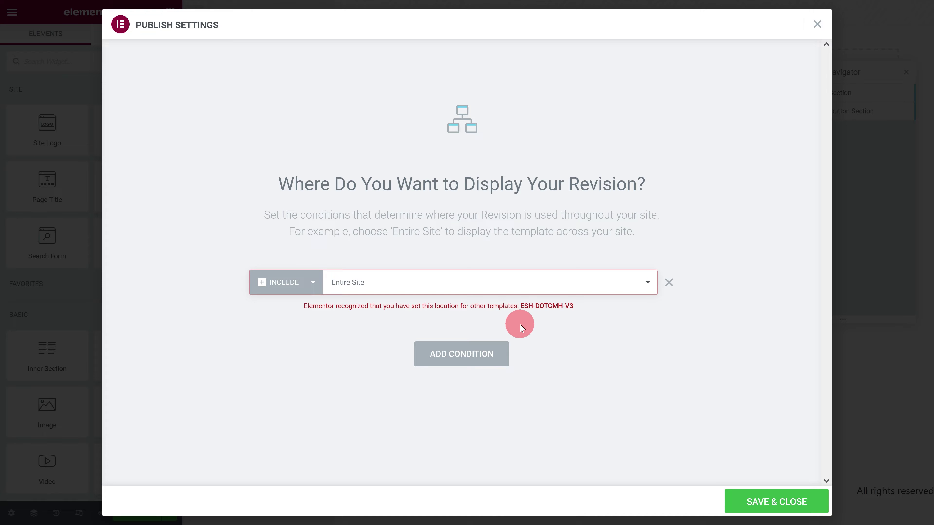
left_click(470, 282)
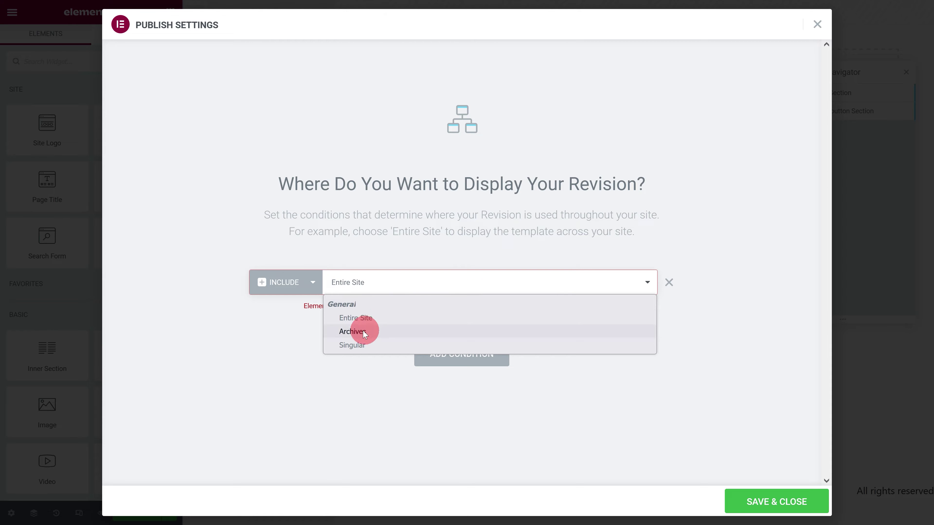
left_click(353, 345)
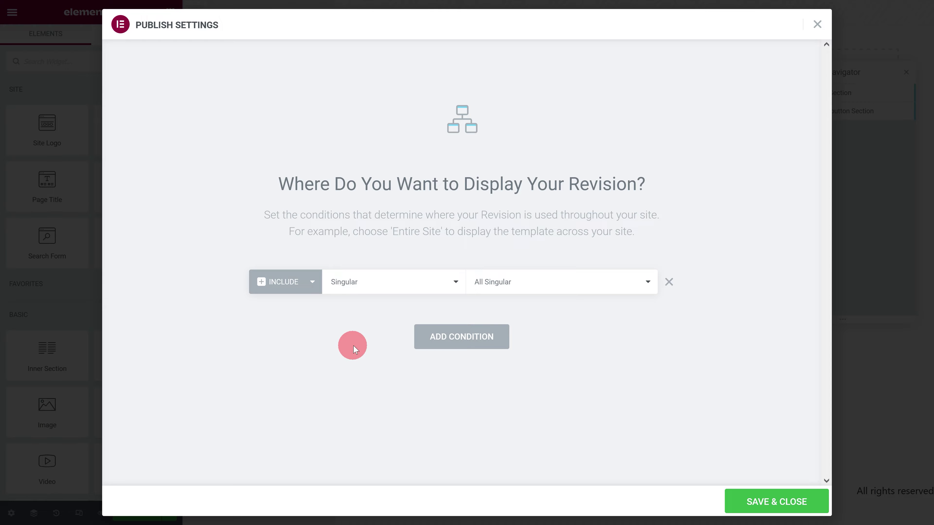
left_click(509, 284)
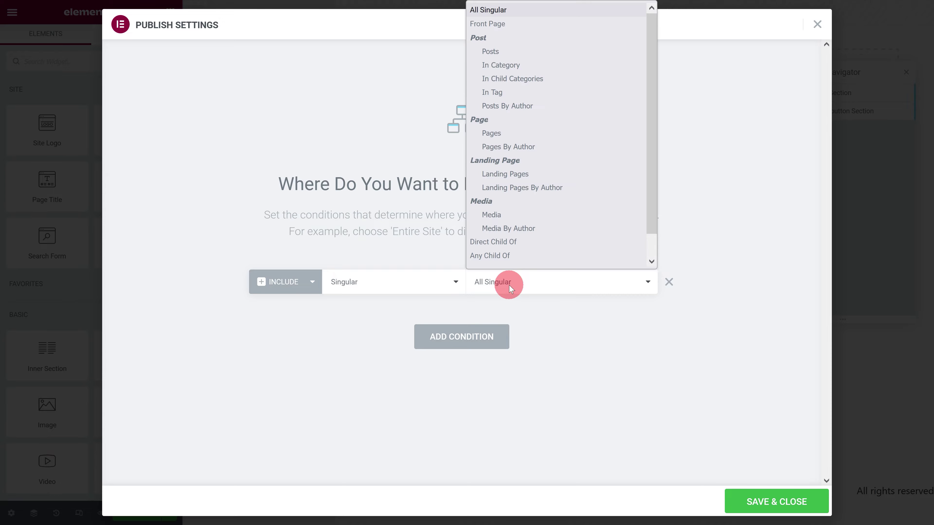
left_click(501, 133)
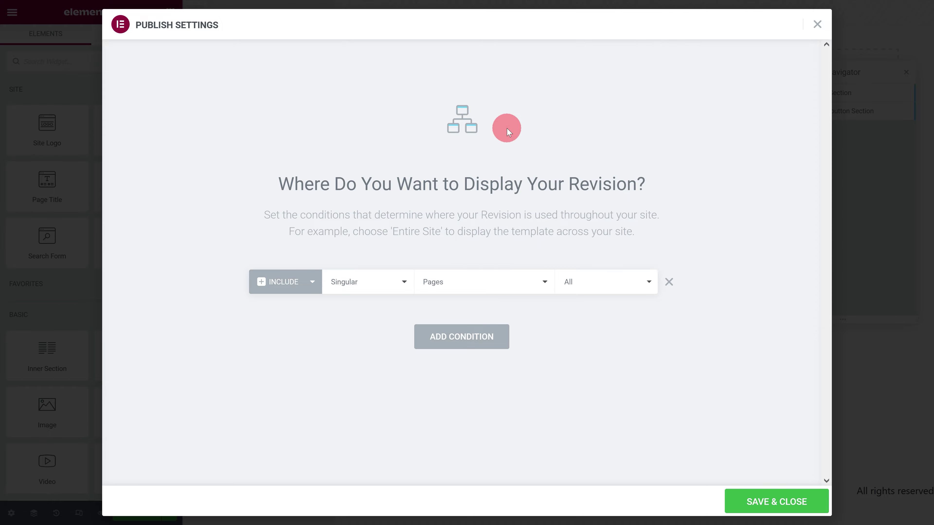
Step: Limit the display condition to the demo page and save it as the template's only condition
left_click(594, 282)
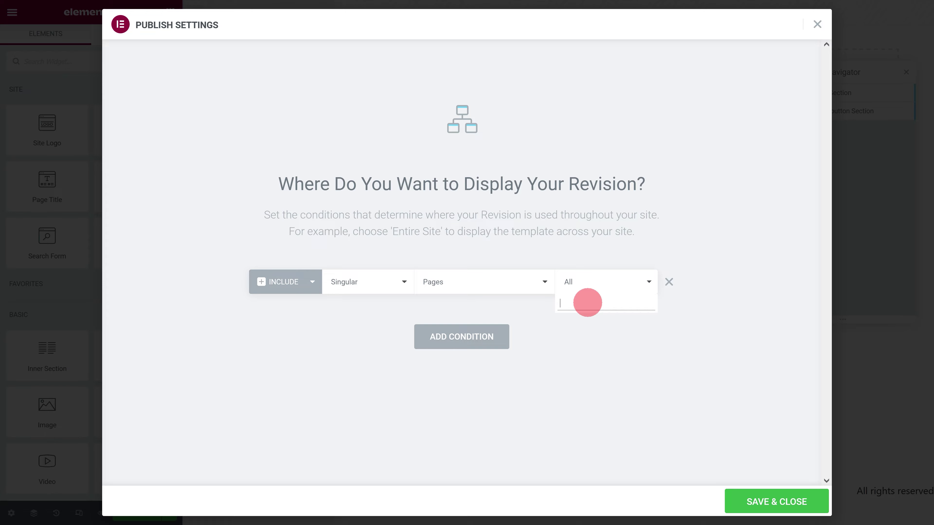
type("demo")
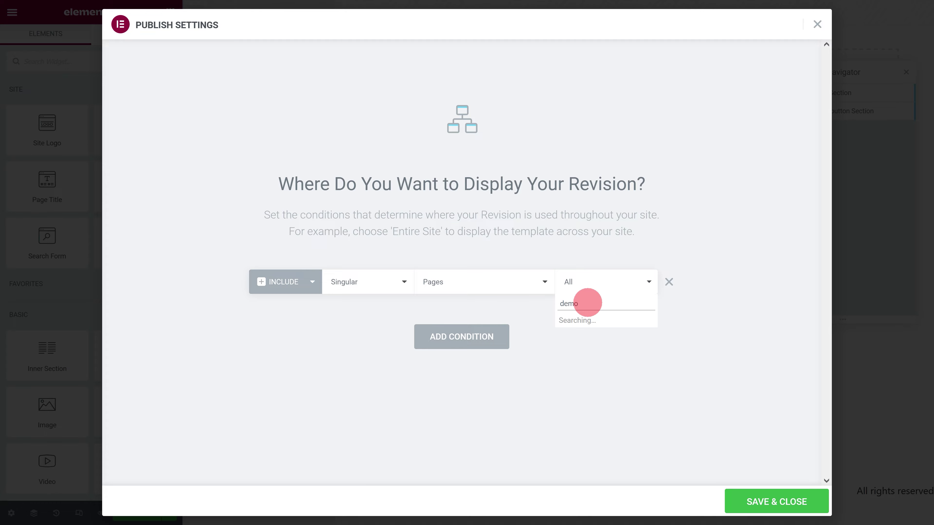
left_click(579, 321)
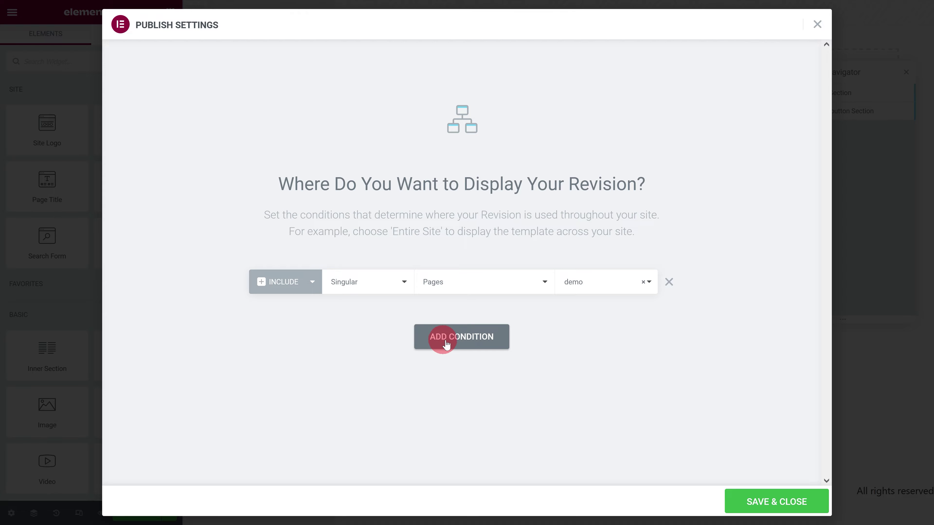
left_click(469, 342)
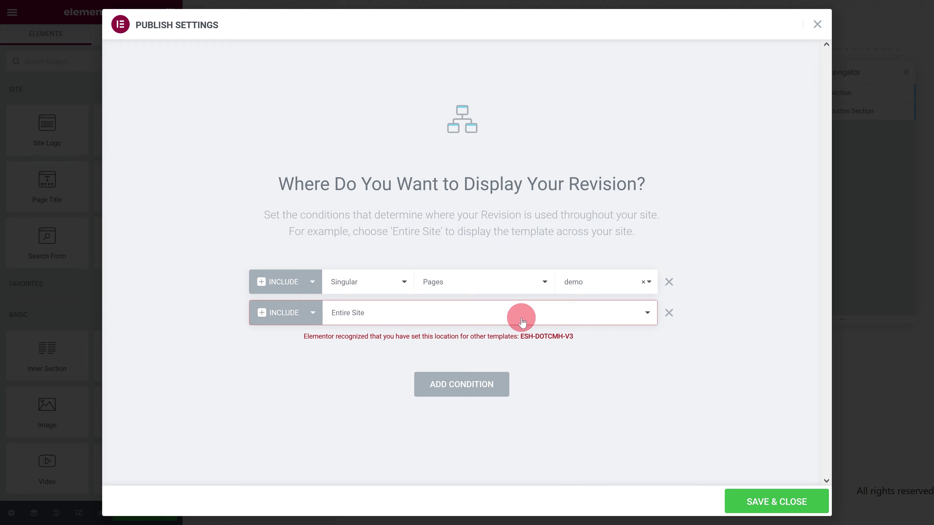
left_click(670, 313)
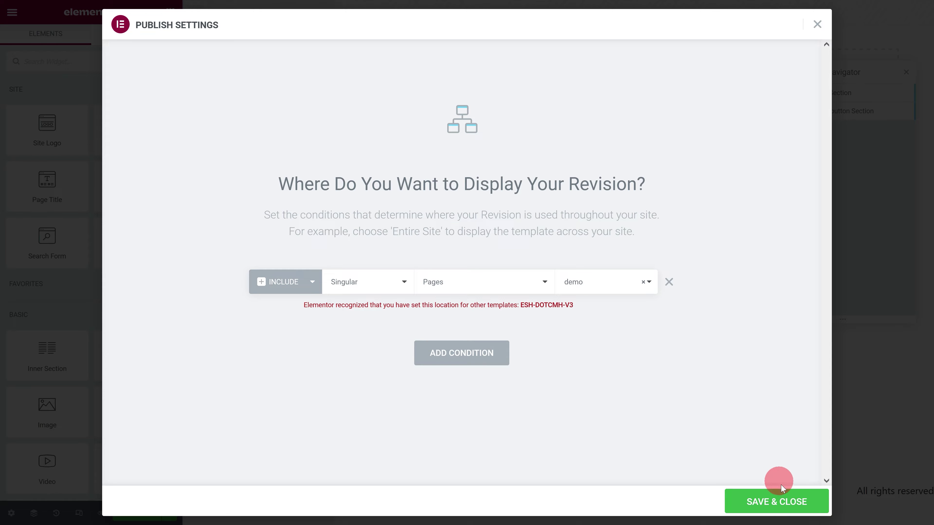
left_click(773, 507)
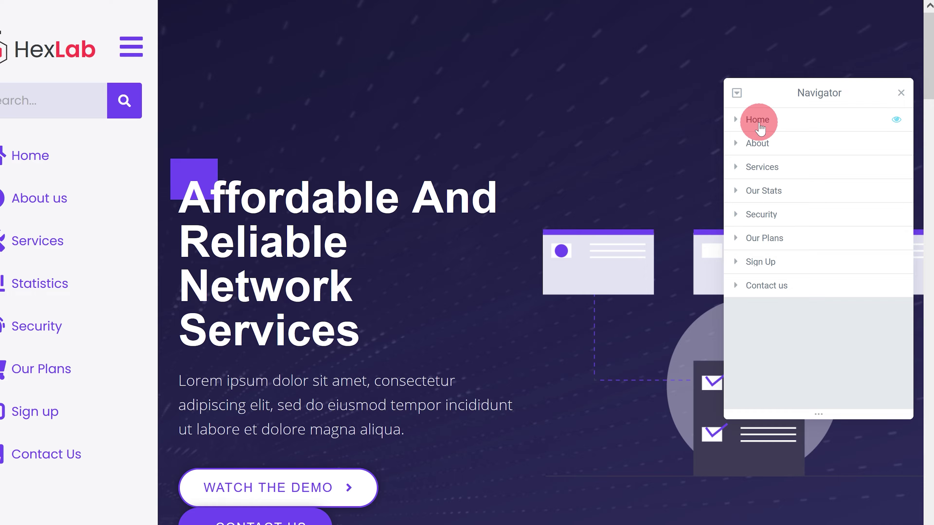
Step: Set the CSS ID of the page's Home section to sbhsection1
left_click(760, 125)
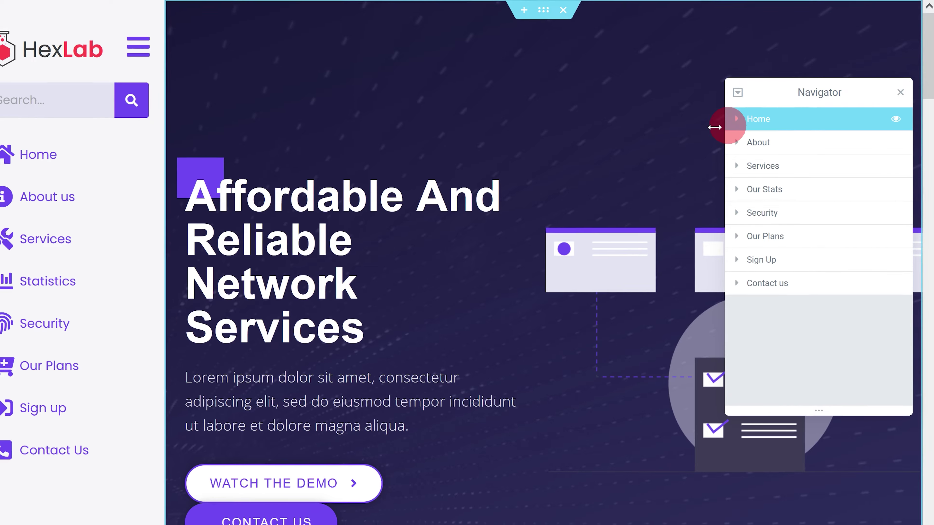
left_click(125, 223)
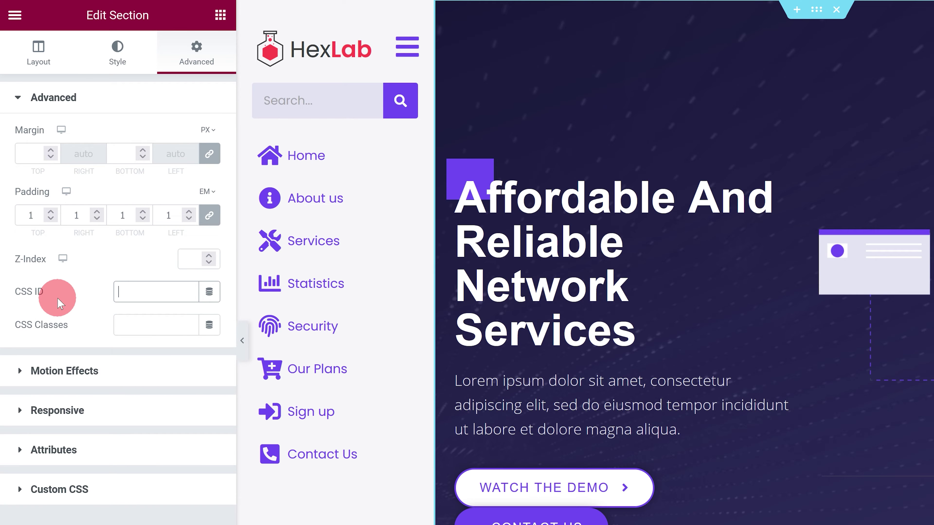
type("sbhsection1")
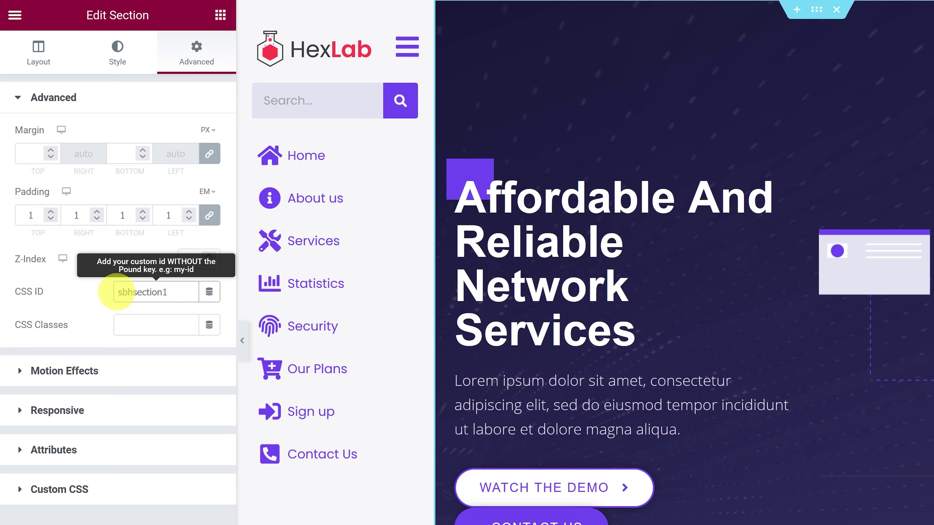
Step: Copy the Home section's CSS ID and reuse it for the About section, changed to sbhsection2
left_click_drag(116, 292, 167, 292)
key("ctrl+c")
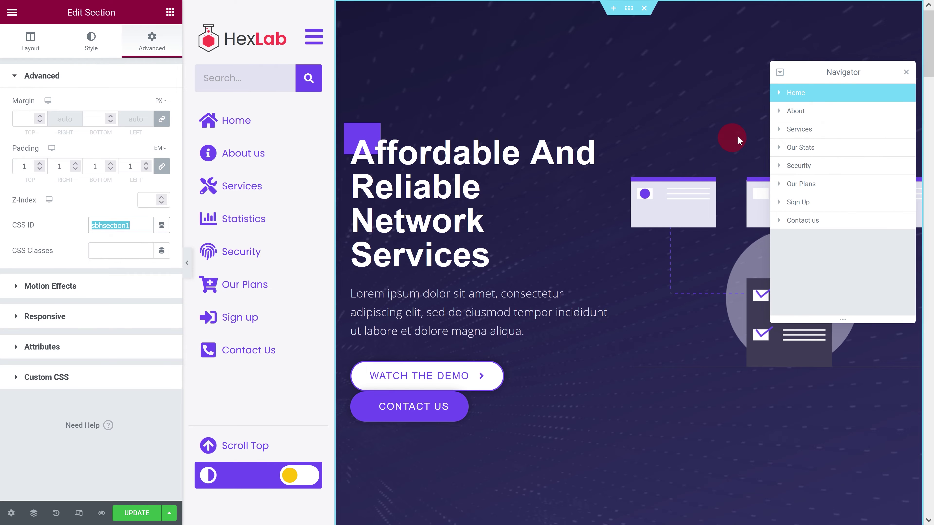
left_click(787, 112)
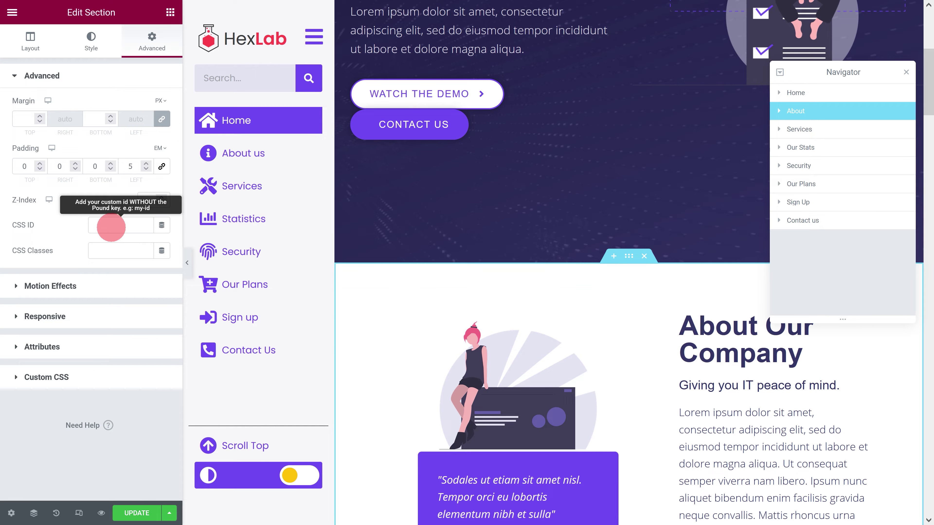
left_click(111, 228)
key("ctrl+v")
key("BackSpace")
type("2")
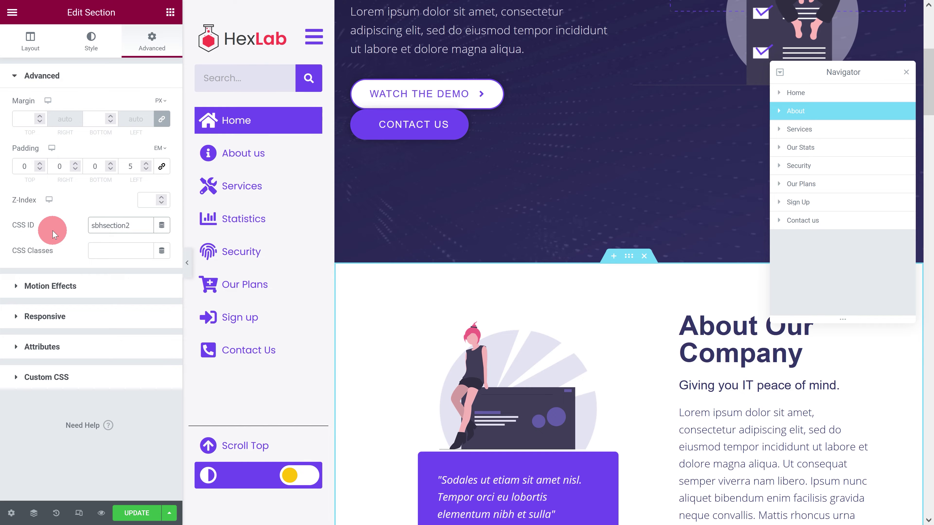
Step: Set the CSS ID of the Services section to sbhsection3 and that of the Our Stats section to sbhsection4
left_click(779, 137)
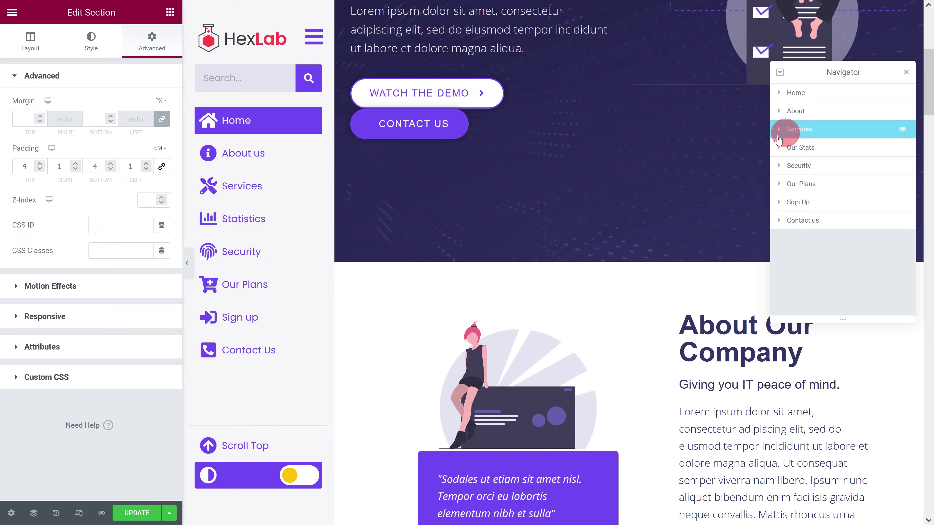
left_click(118, 225)
type("sbhsection")
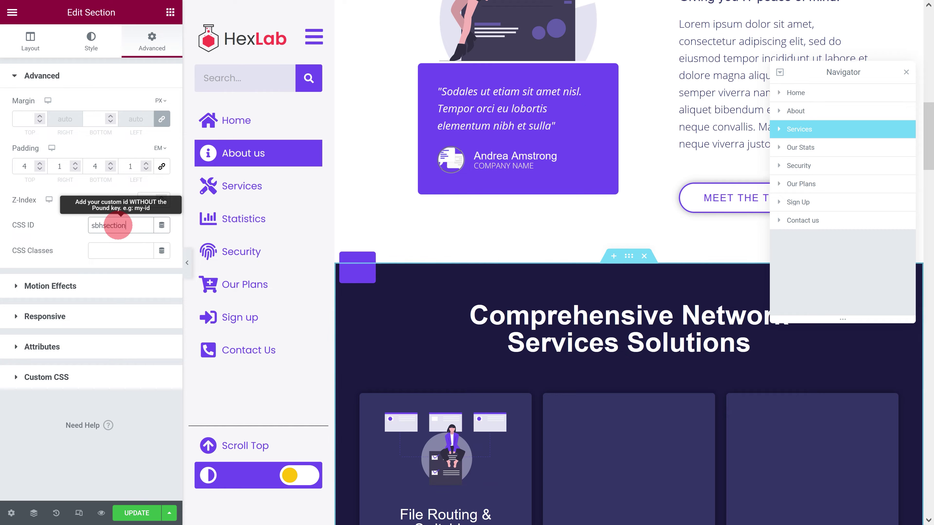
type("3")
left_click(796, 151)
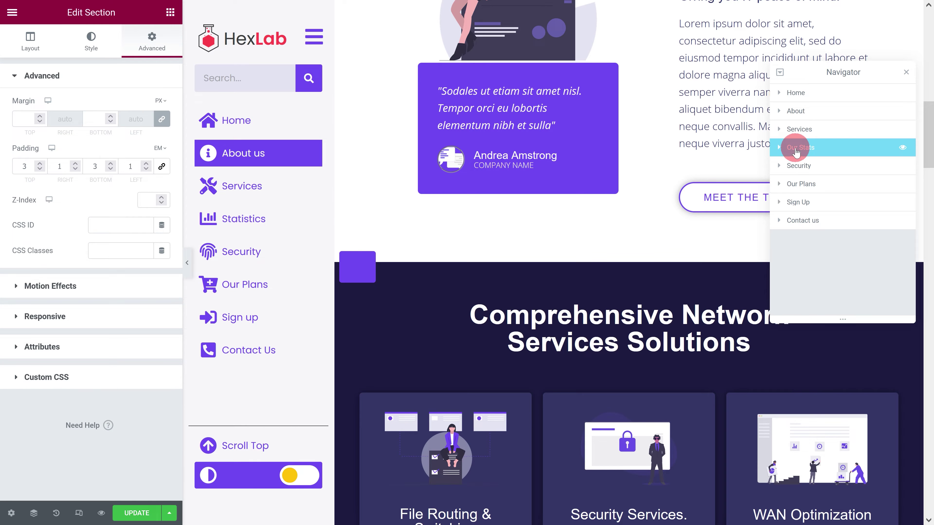
left_click(92, 226)
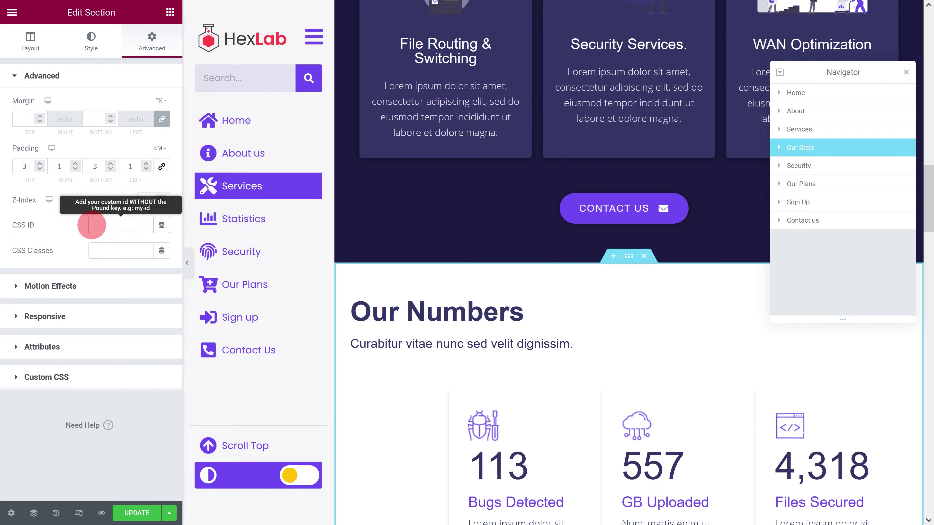
type("sbhsection")
type("4")
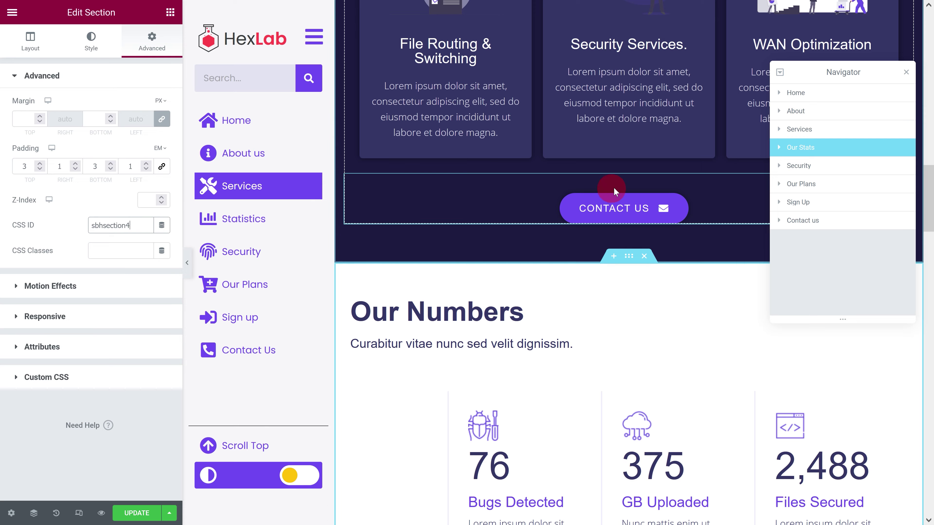
Step: Set the CSS ID of the Security section to sbhsection5 and that of the Our Plans section to sbhsection6
left_click(805, 168)
left_click(96, 225)
type("sbhsection5")
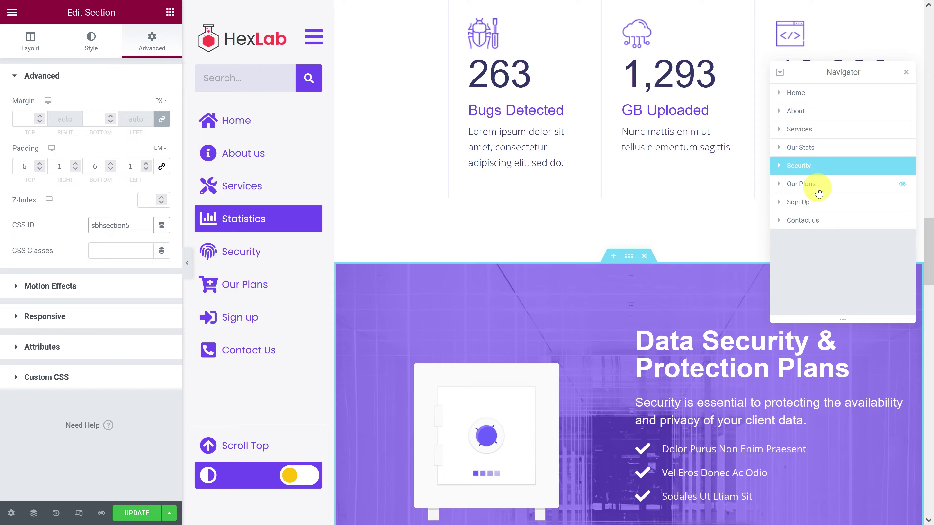
left_click(802, 184)
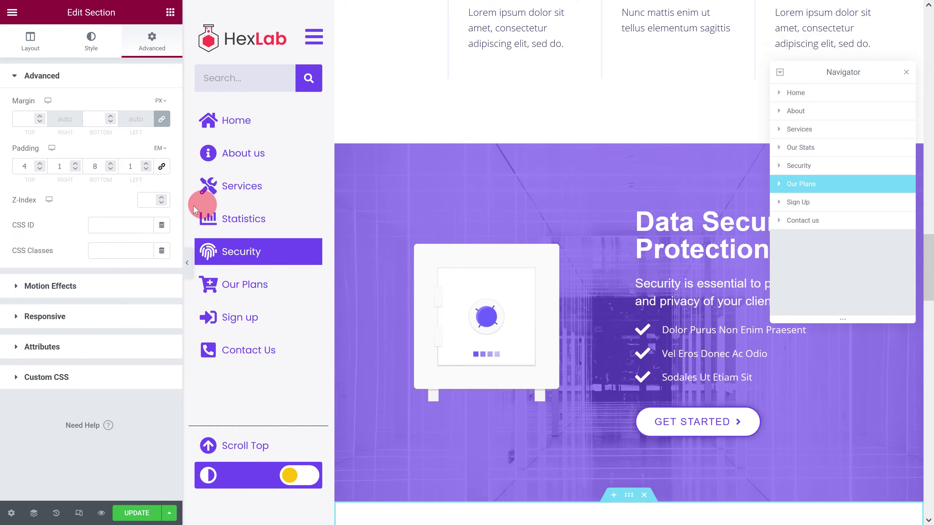
left_click(115, 223)
type("sbhsection")
type("6")
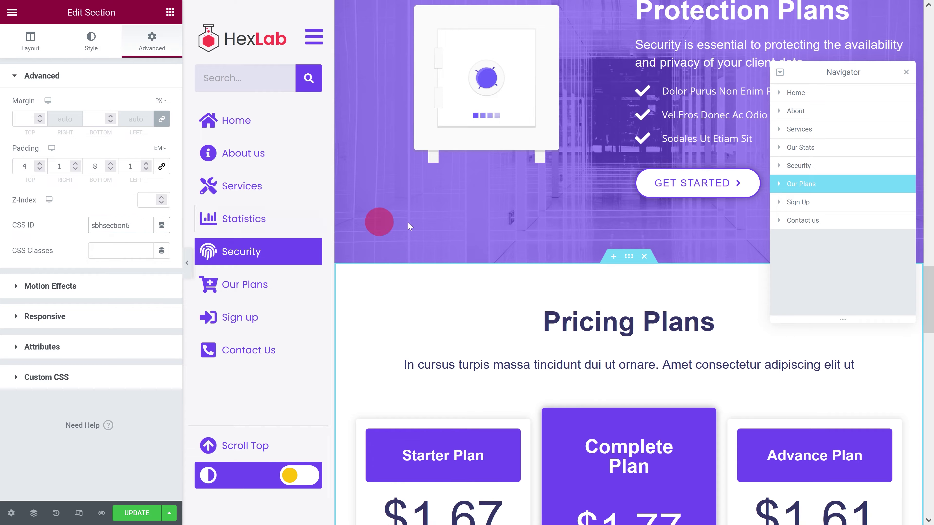
Step: Set the CSS ID of the Sign Up section to sbhsection7 and that of the Contact us section to sbhsection8
left_click(807, 203)
left_click(124, 226)
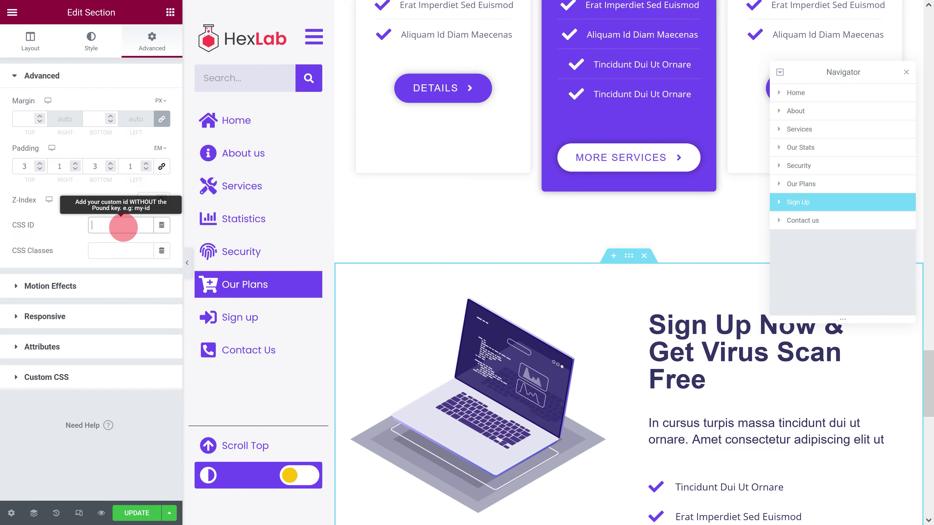
type("sbhsection7")
left_click(792, 220)
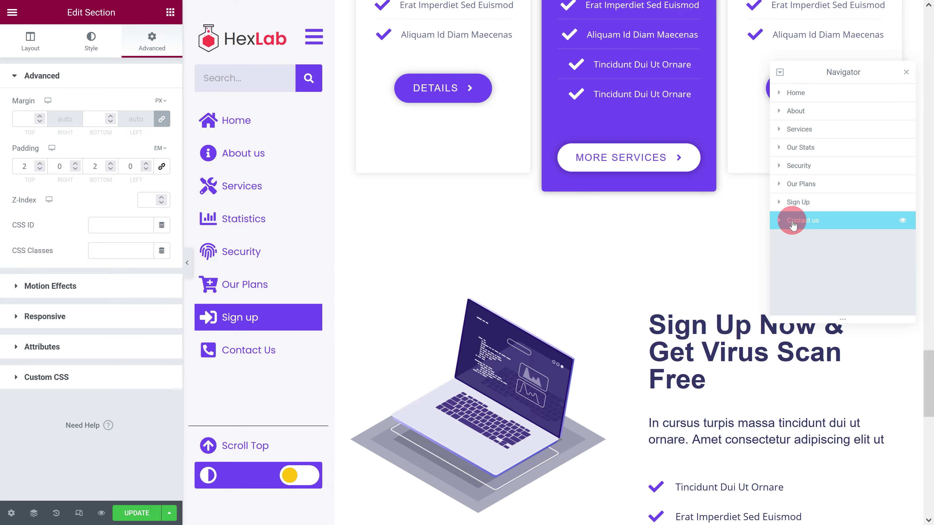
left_click(110, 225)
type("sbhsection")
type("8")
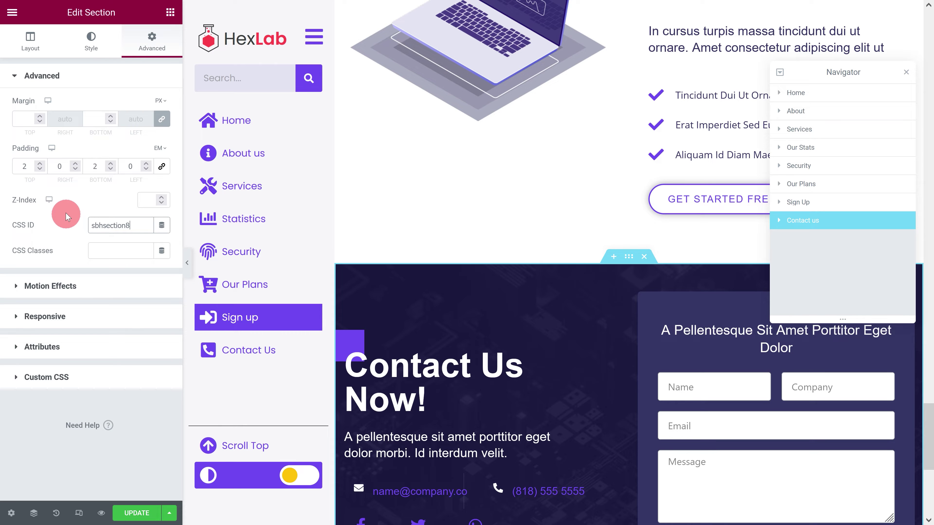
Step: Set the Overflow of the Contact us section to Hidden in its layout settings
left_click(38, 54)
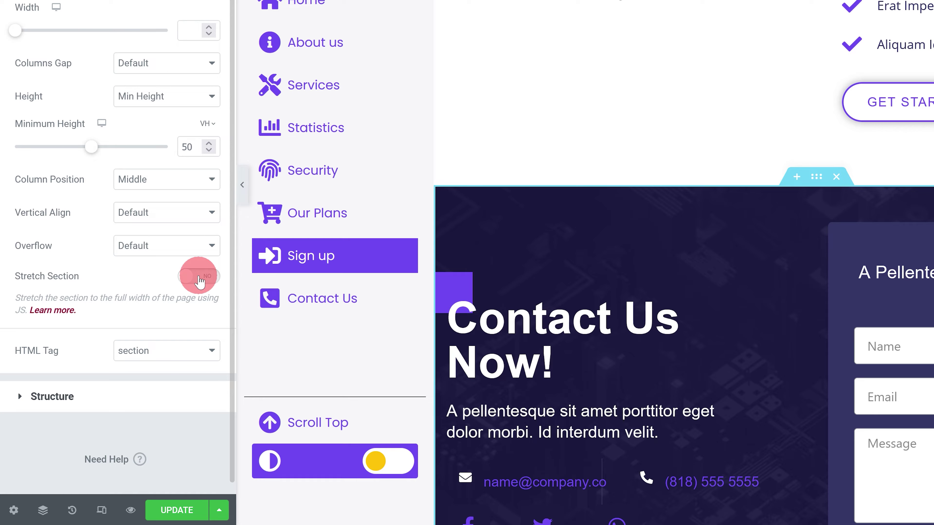
left_click(155, 245)
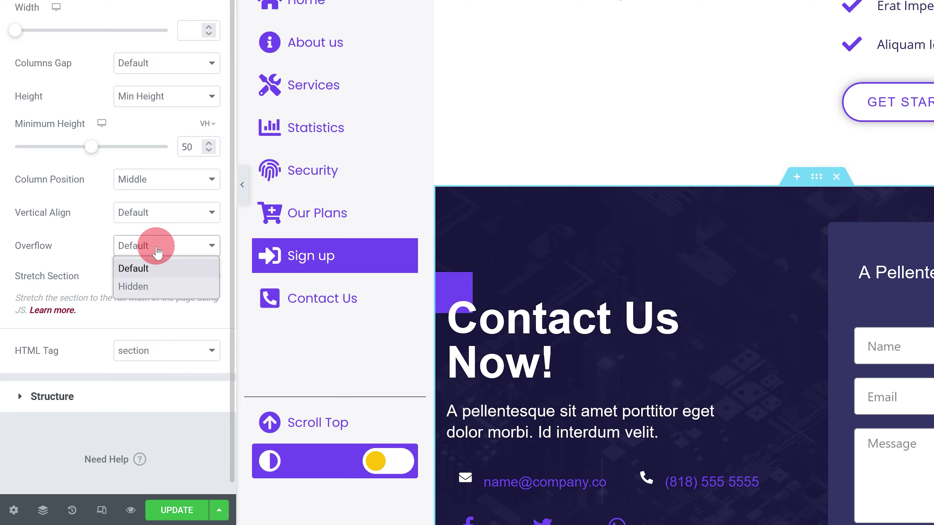
left_click(134, 287)
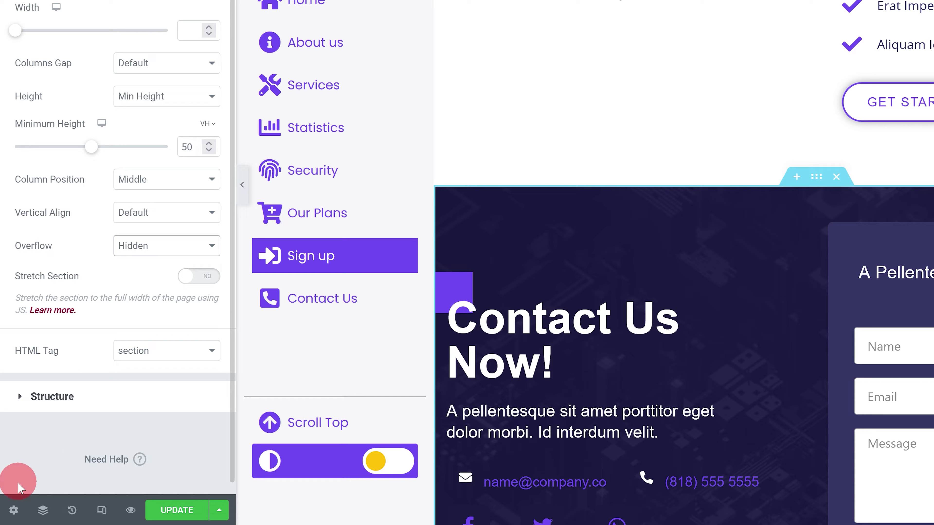
Step: Set the page layout to Elementor Full Width in the page settings and update the page
left_click(14, 509)
left_click(135, 244)
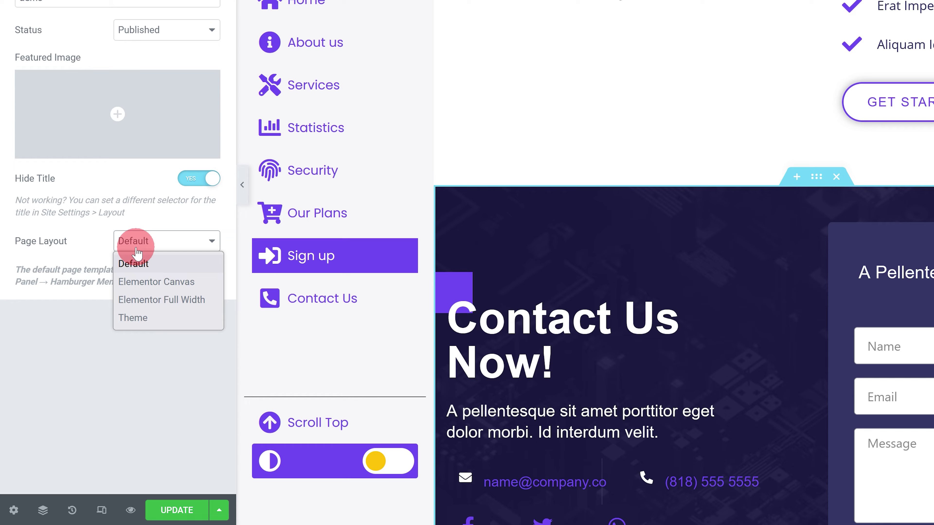
left_click(169, 300)
left_click(179, 509)
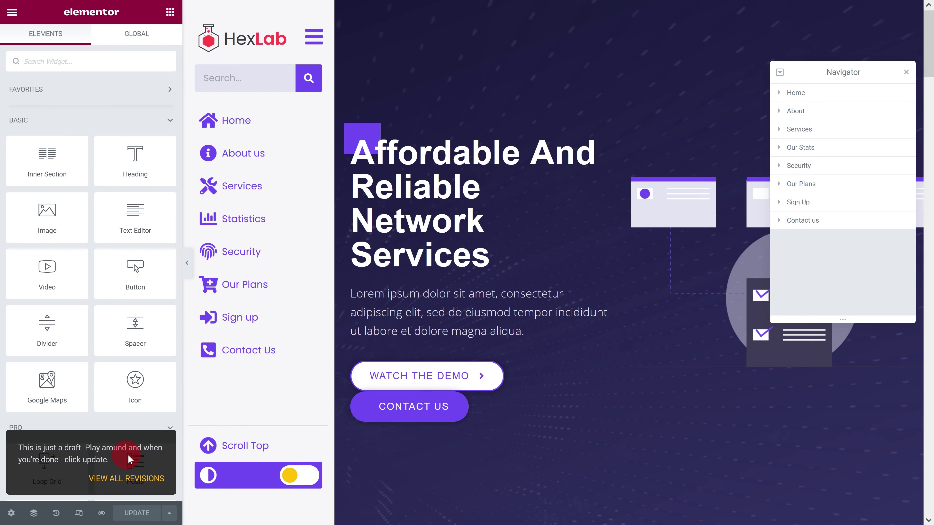
Step: Preview the page and collapse and re-expand the sidebar header
left_click(99, 514)
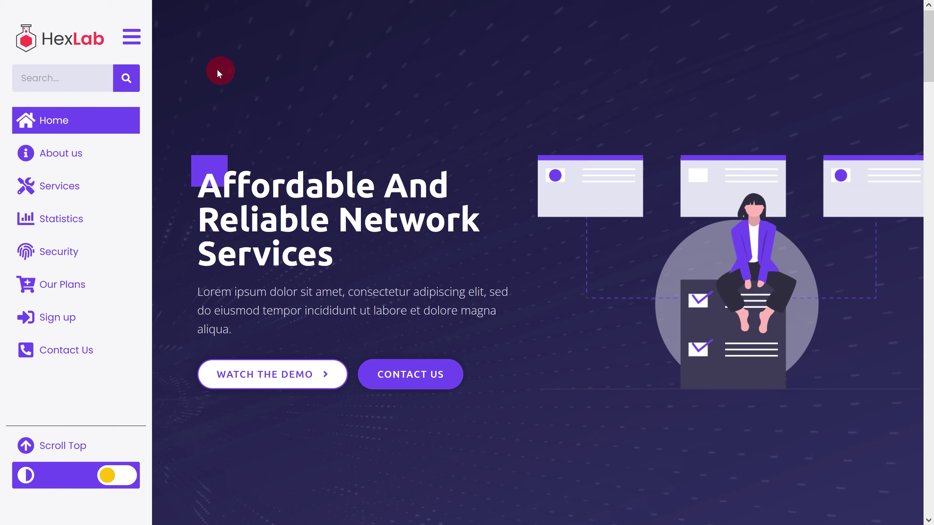
left_click(139, 37)
left_click(21, 36)
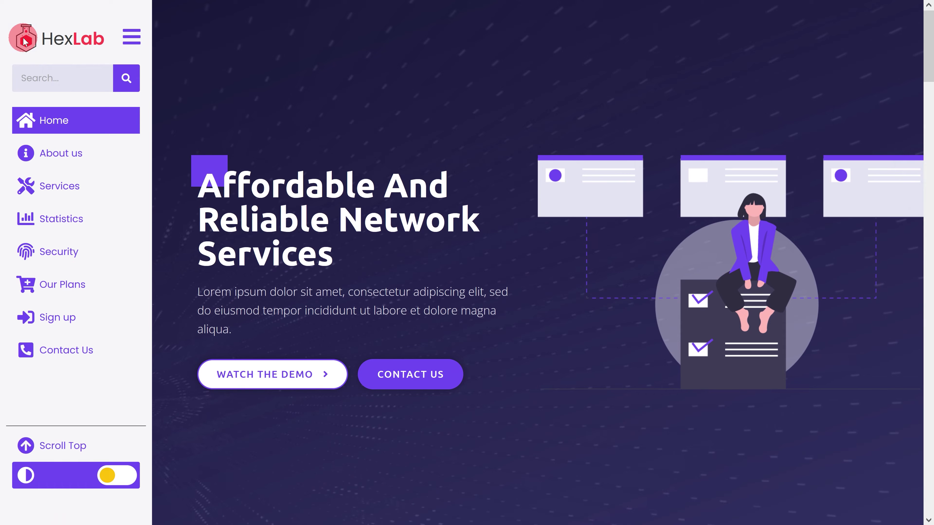
Step: Test the sidebar menu links from About us and Services through Contact Us, finishing with Scroll Top
left_click(45, 135)
left_click(46, 152)
left_click(61, 184)
left_click(61, 254)
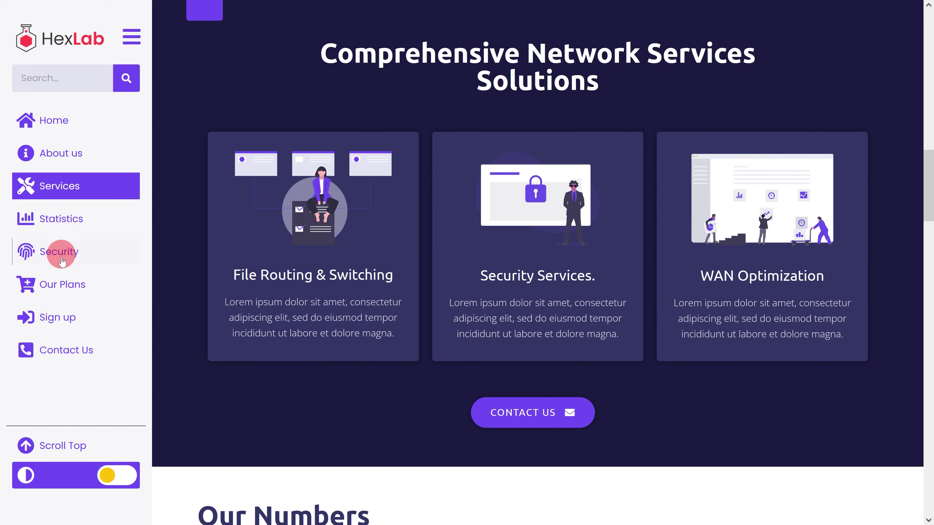
left_click(63, 291)
left_click(62, 350)
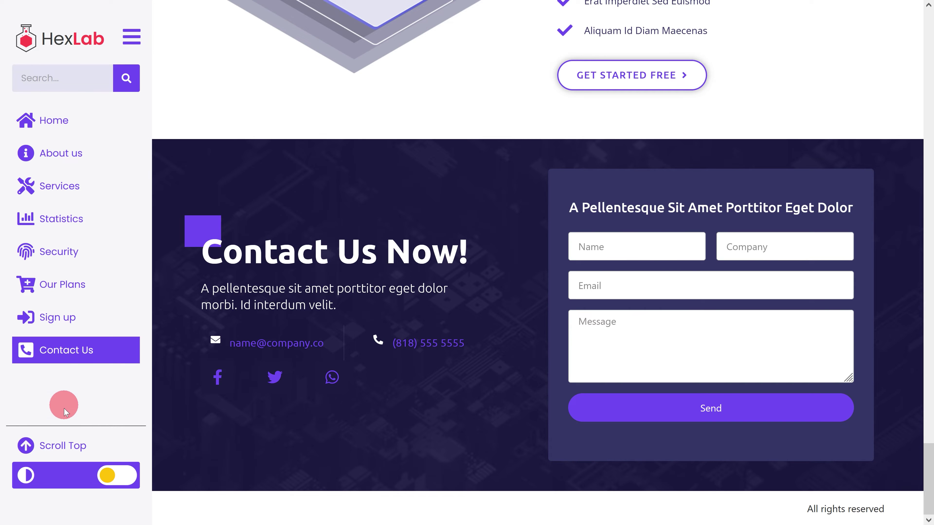
left_click(67, 452)
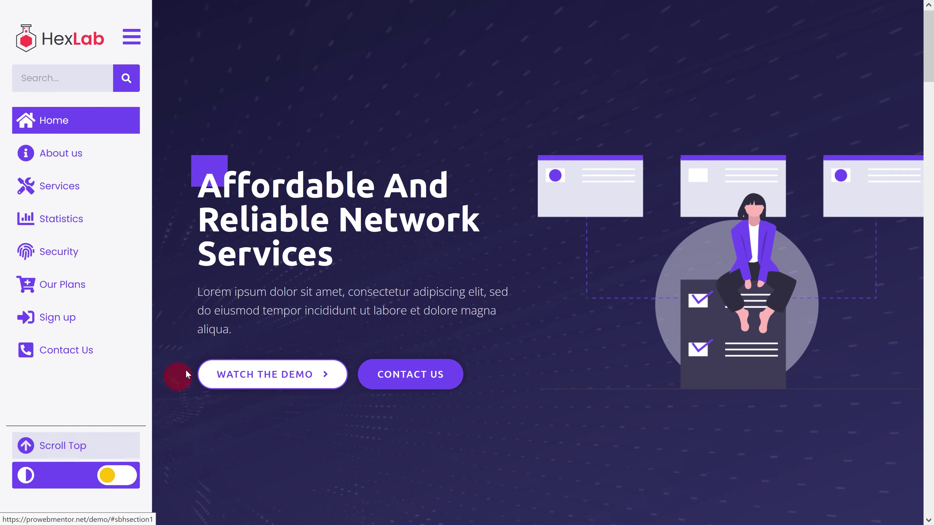
Step: Scroll through the previewed page to check the menu highlighting, return to its start and try the dark mode switch
middle_click(506, 84)
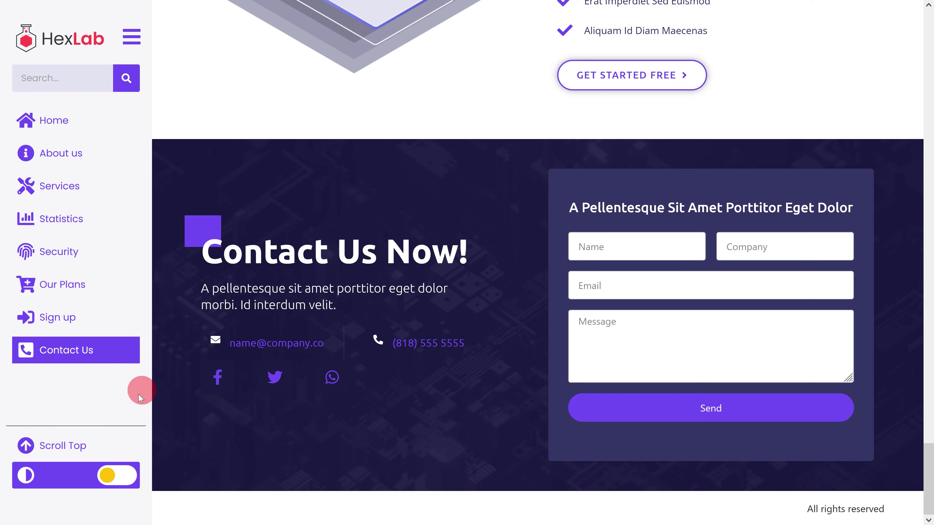
left_click(80, 445)
left_click(115, 475)
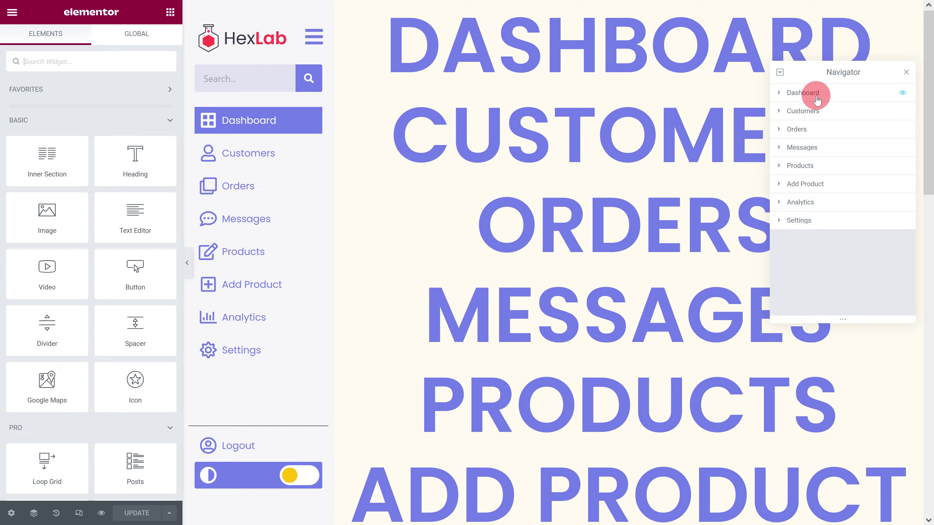
Step: Set the Dashboard section's height to Min Height with a minimum of 100 VH
left_click(809, 93)
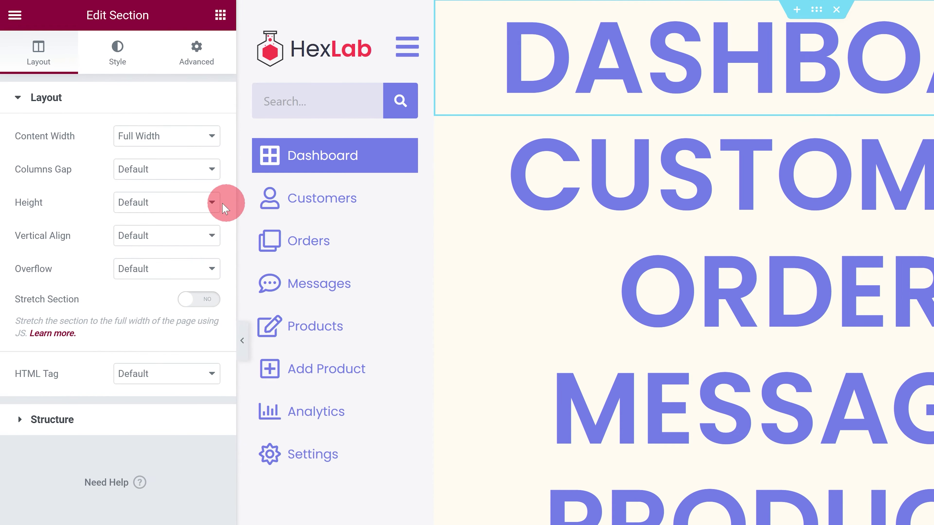
left_click(136, 156)
left_click(156, 262)
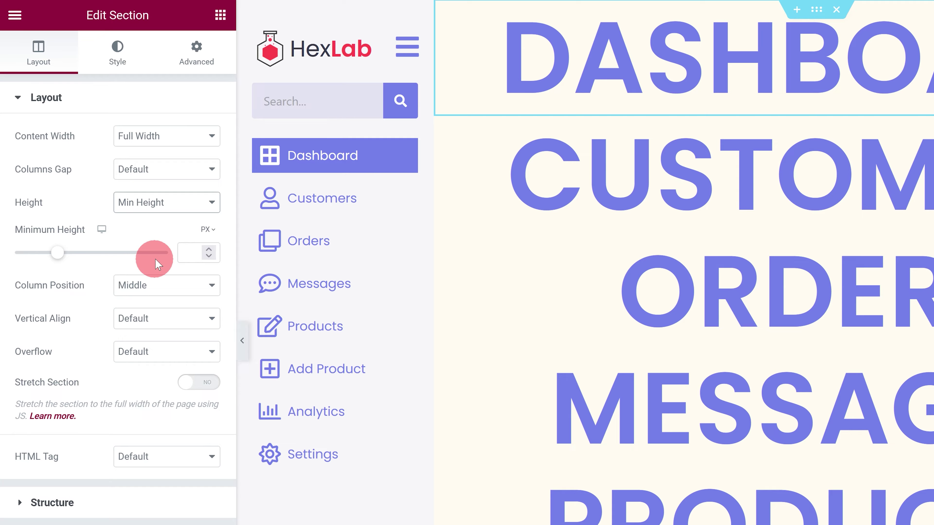
left_click(208, 229)
left_click(205, 258)
left_click_drag(58, 252, 189, 252)
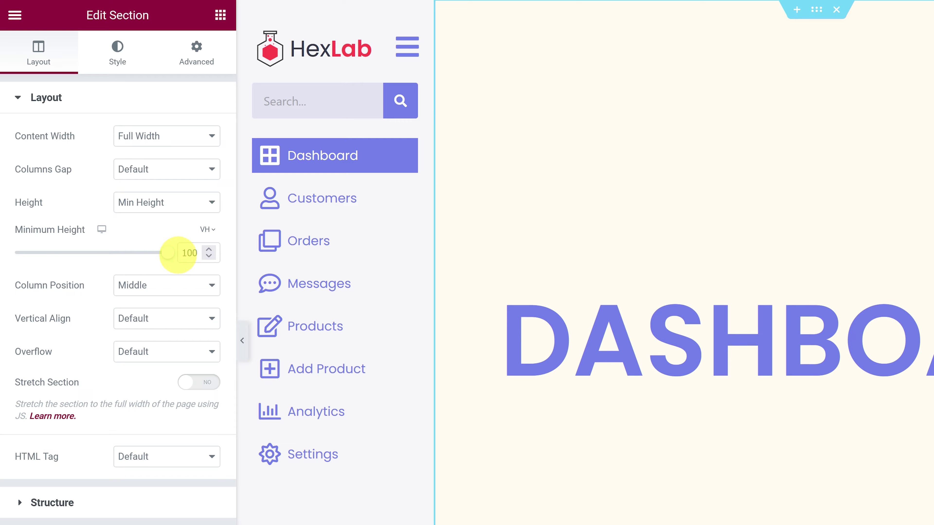
Step: Set the CSS ID of the Dashboard section to sbhsection1
left_click(200, 59)
left_click(166, 285)
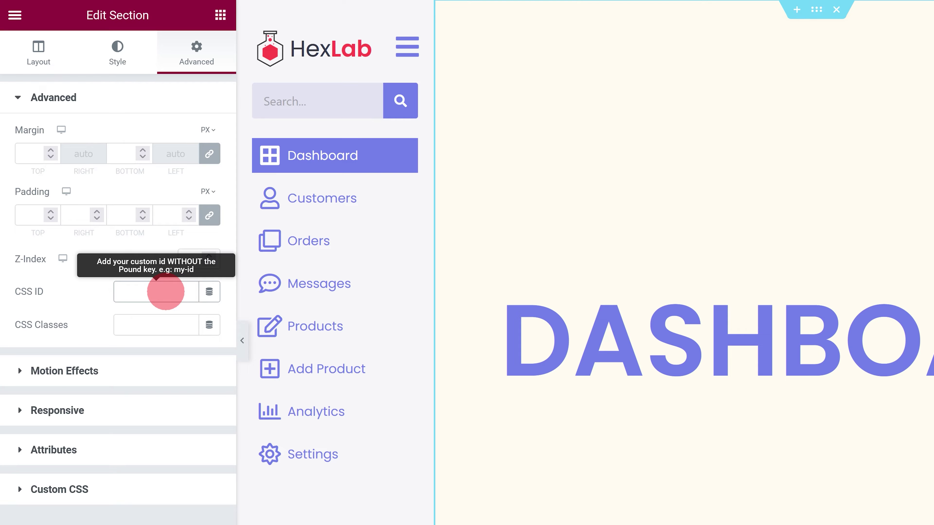
type("sbhsection1")
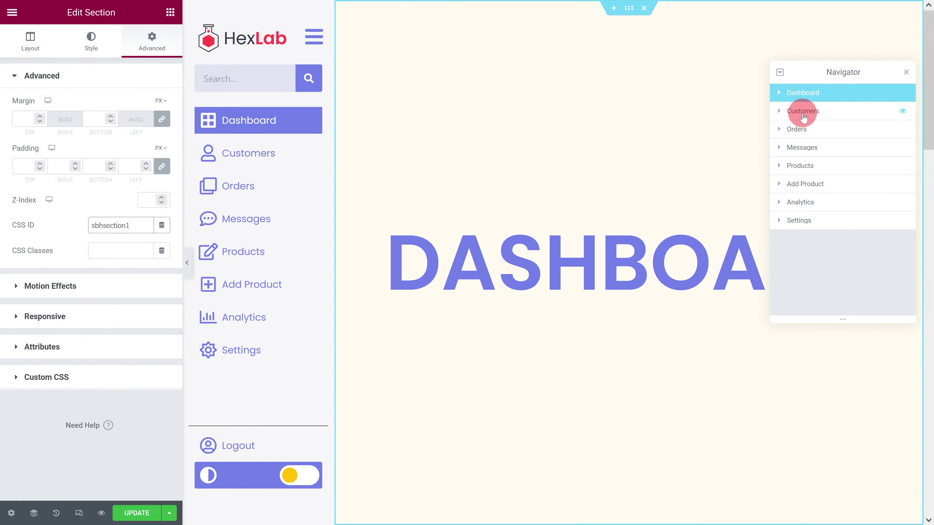
Step: Give the Customers section a full-viewport Min Height in VH and set its CSS ID to sbhsection2
left_click(799, 111)
left_click(125, 157)
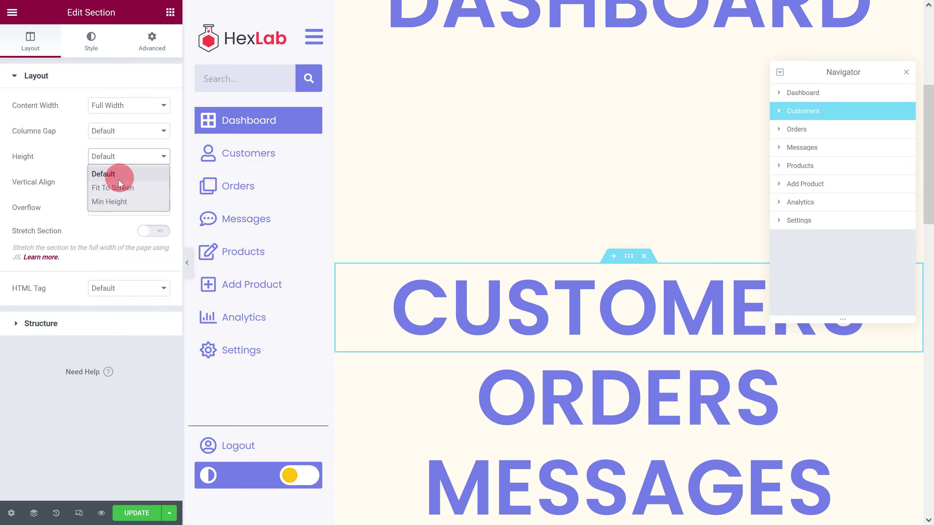
left_click(106, 199)
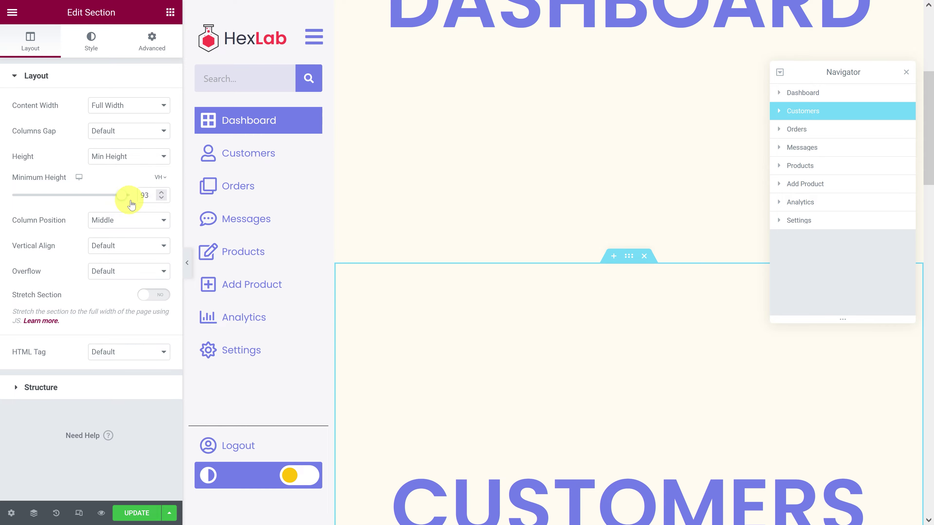
left_click(159, 54)
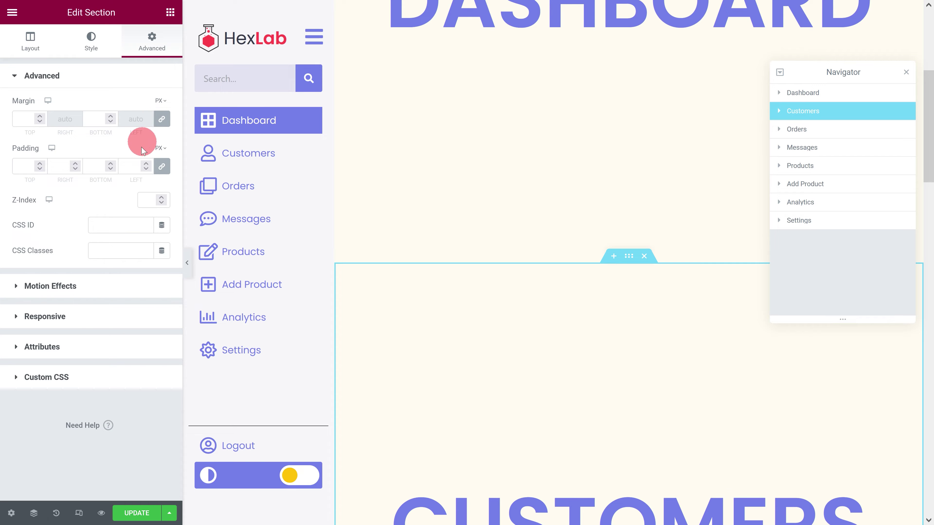
type("sbhsection2")
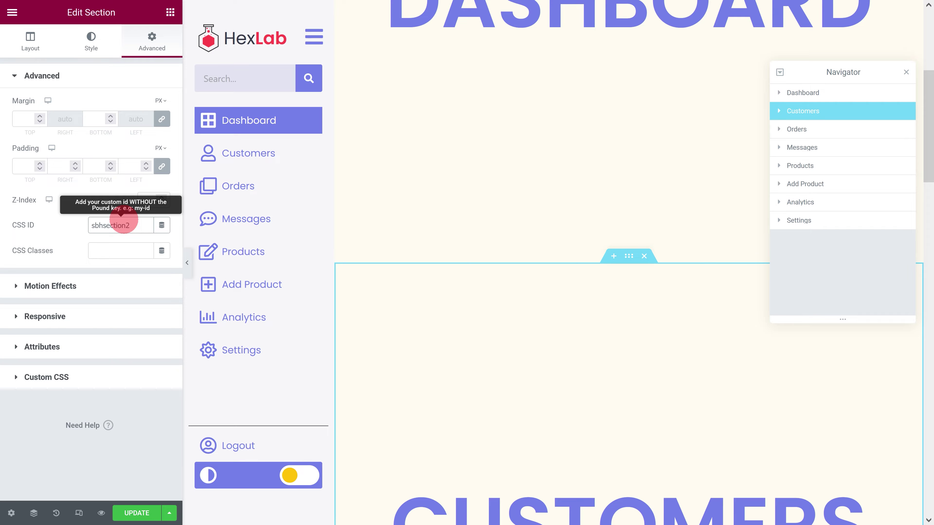
Step: Set the Orders section to a Min Height of 100 VH and its CSS ID to sbhsection3
left_click(811, 129)
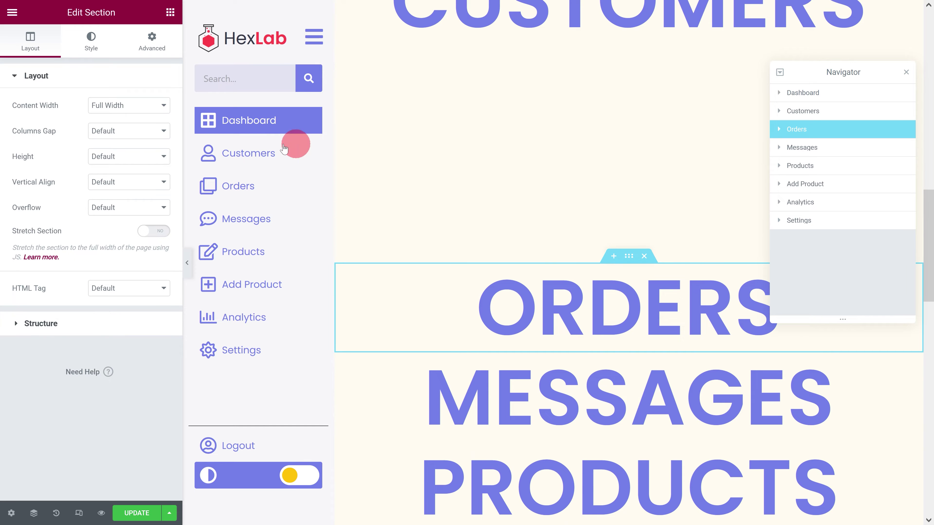
left_click(138, 159)
left_click(116, 198)
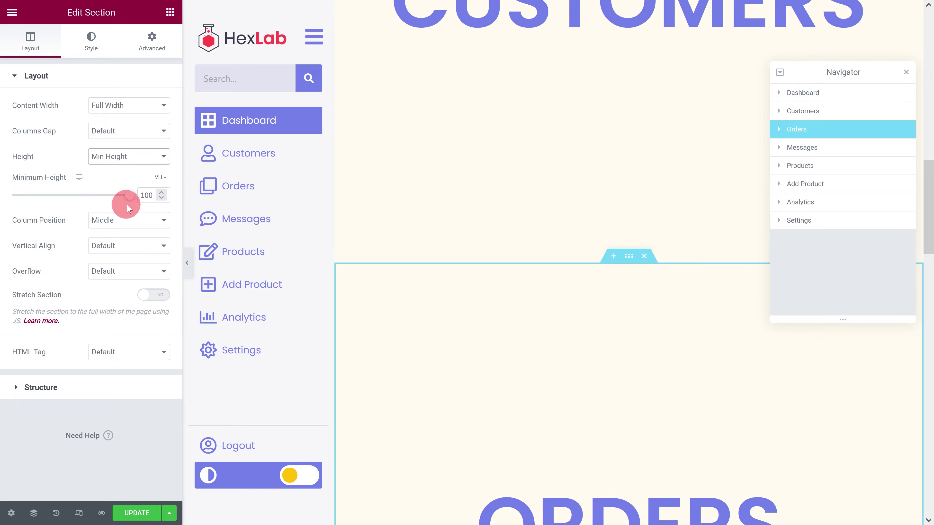
left_click(152, 42)
left_click(121, 223)
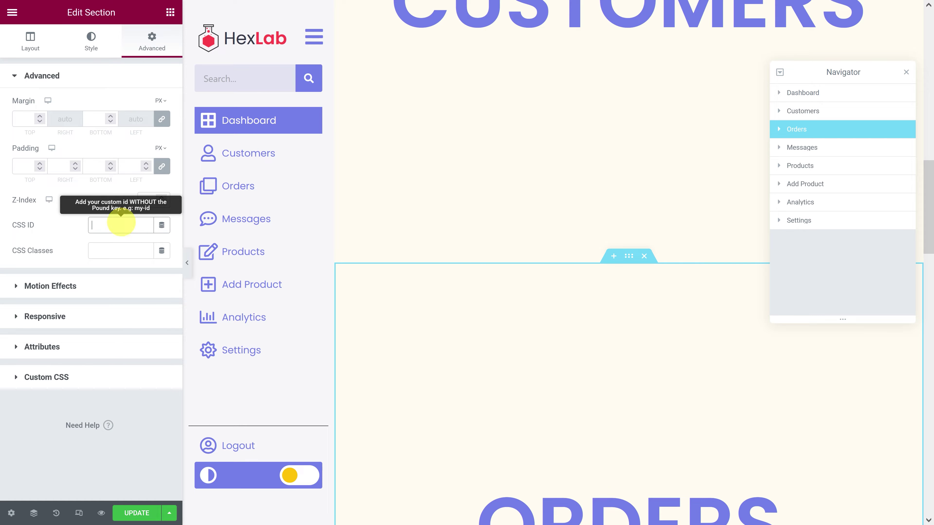
type("sbhsection3")
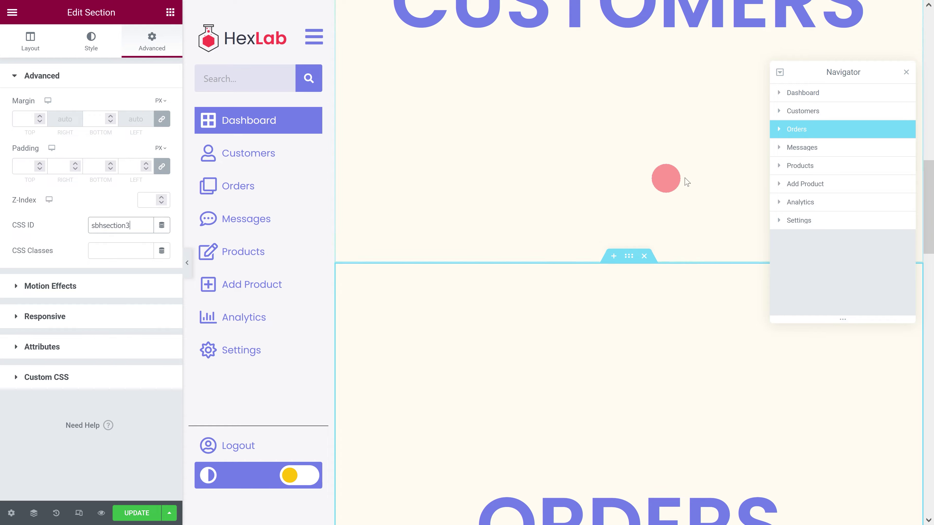
Step: Set the Messages section to a Min Height of 100 VH and its CSS ID to sbhsection4
left_click(809, 147)
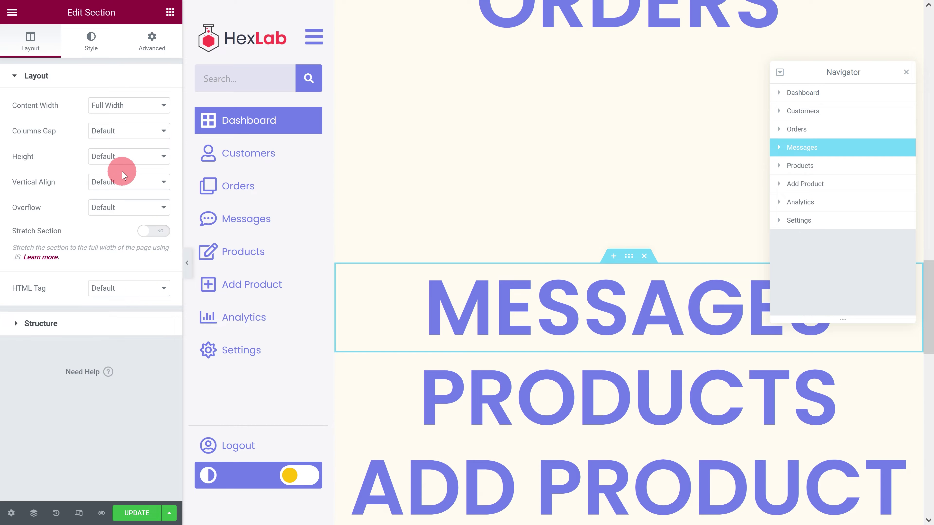
left_click(120, 169)
left_click(109, 201)
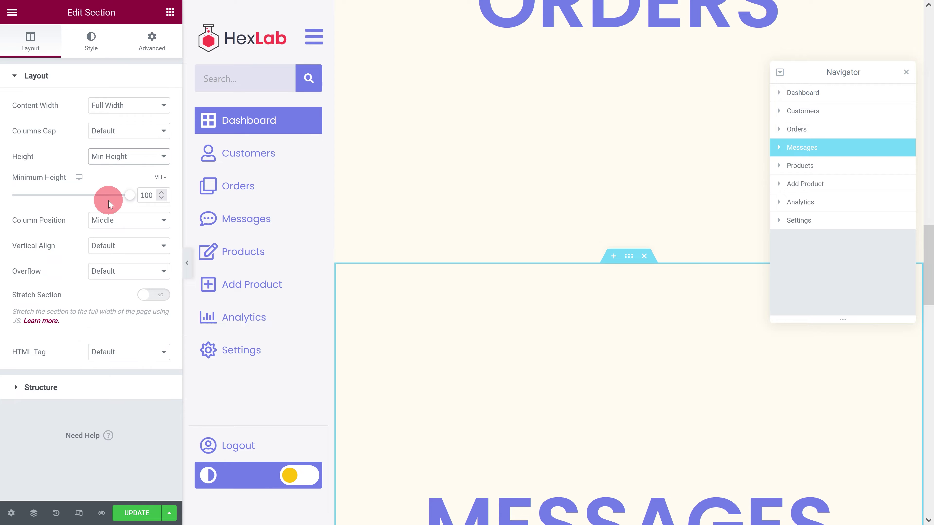
left_click(141, 58)
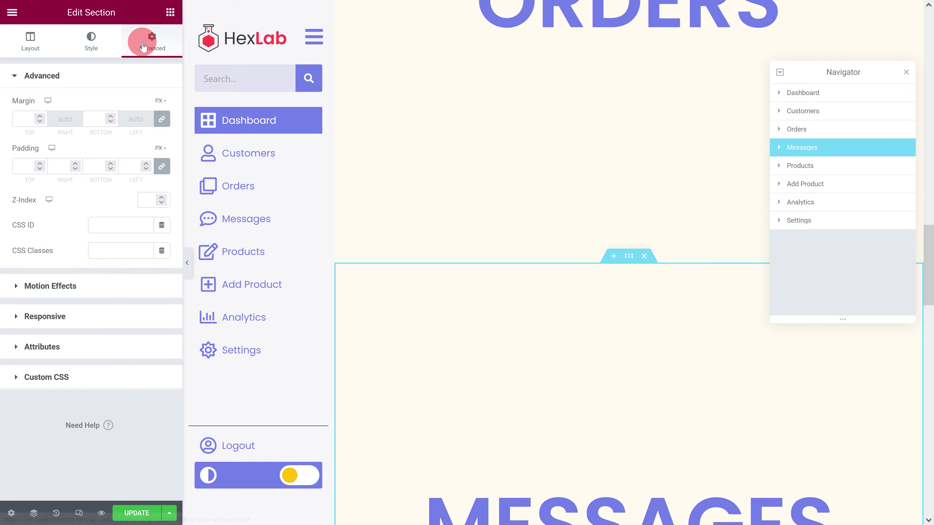
type("sbhsection4")
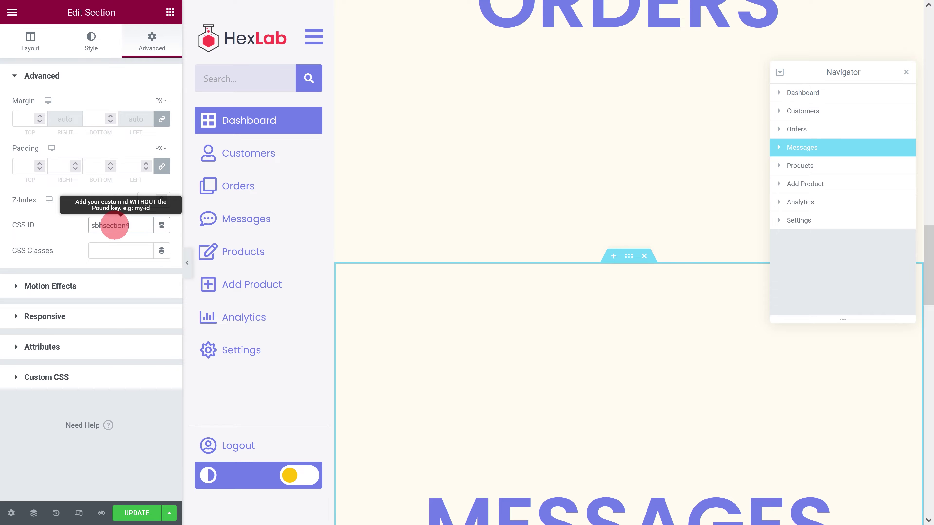
Step: Set the Products section to a Min Height of 100 VH and its CSS ID to sbhsection5
left_click(808, 165)
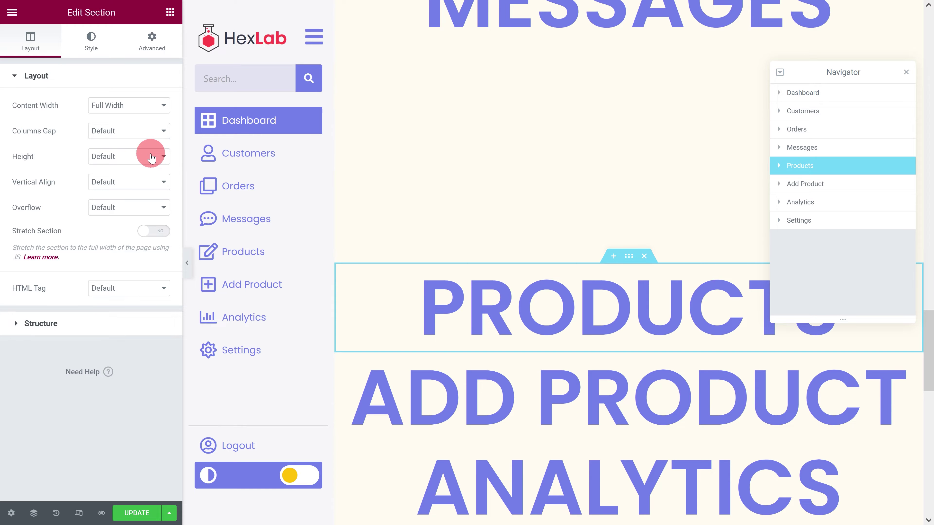
left_click(152, 158)
left_click(128, 205)
left_click(152, 39)
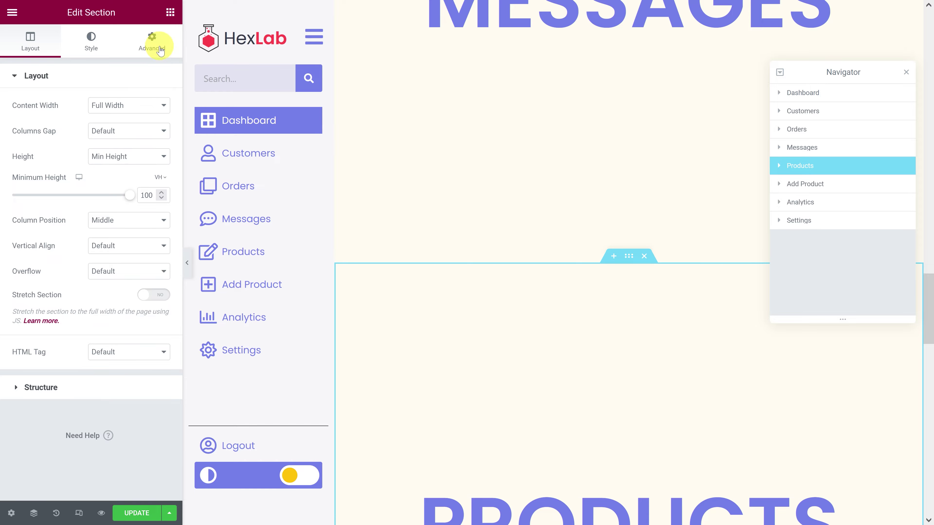
left_click(123, 225)
type("sbhproducts")
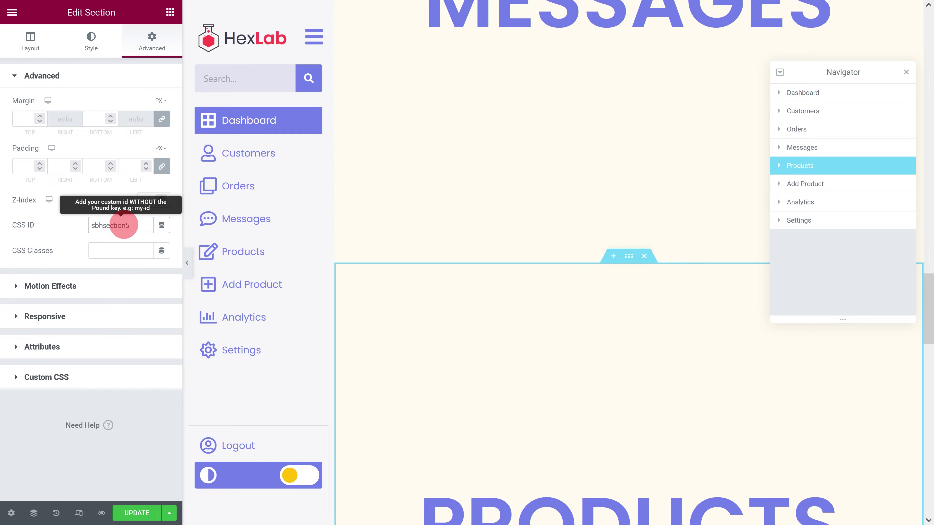
Step: Set the Add Product section to a Min Height of 100 VH and its CSS ID to sbhsection6
left_click(803, 192)
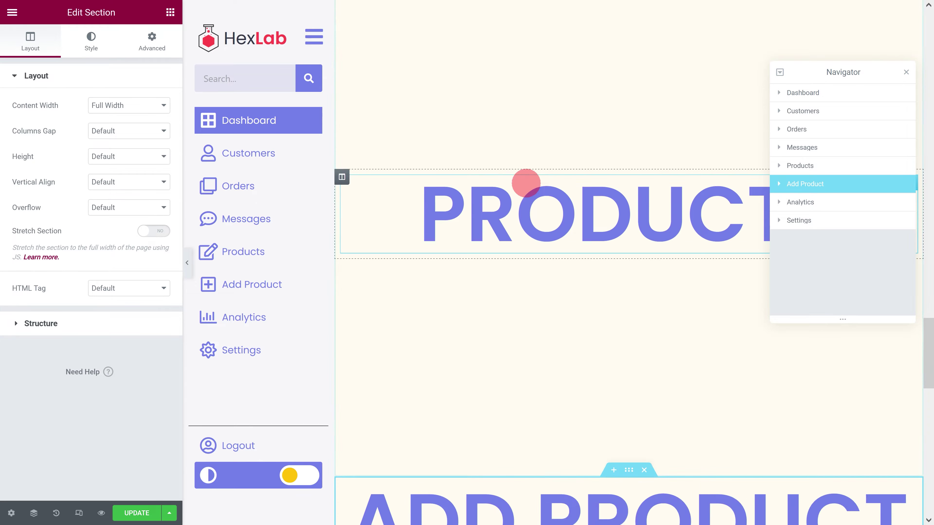
left_click(129, 157)
left_click(126, 173)
left_click(113, 205)
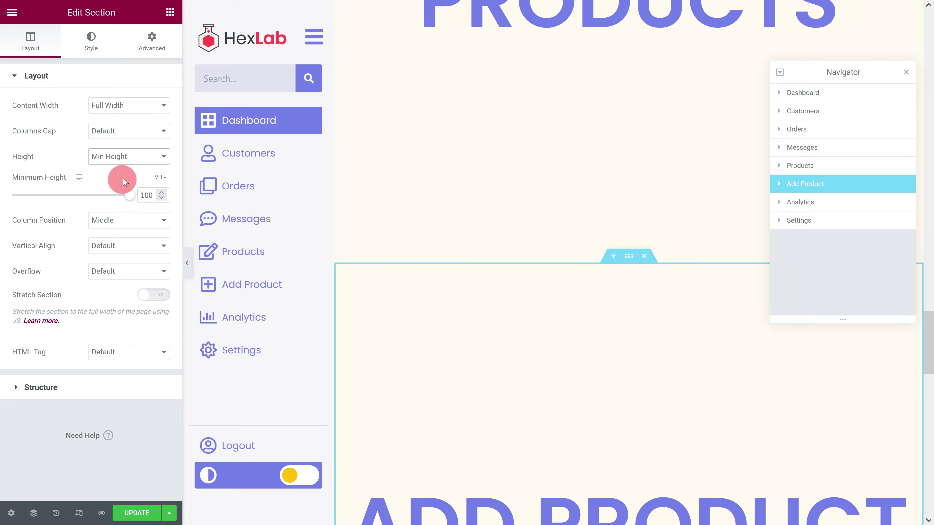
left_click(146, 48)
left_click(121, 223)
type("sbhsection6")
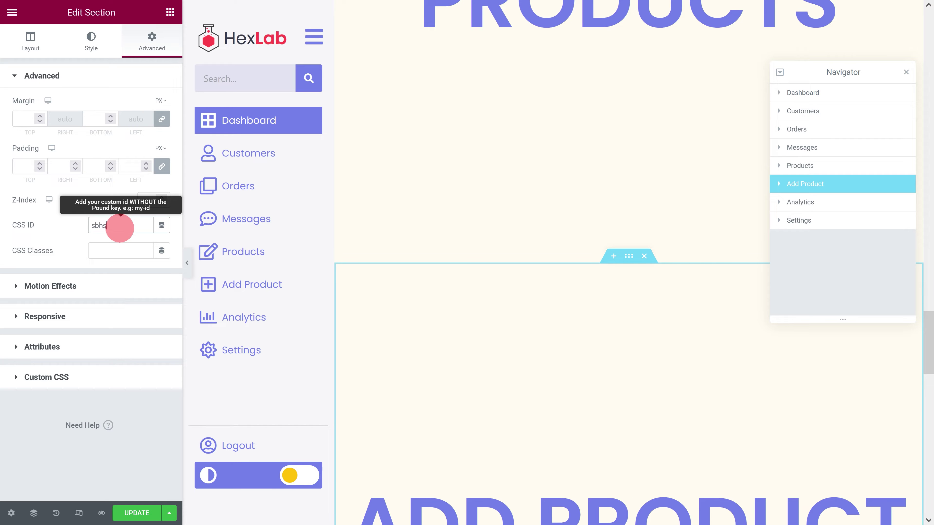
Step: Set the Analytics section to a Min Height of 100 VH and its CSS ID to sbhsection7
left_click(800, 202)
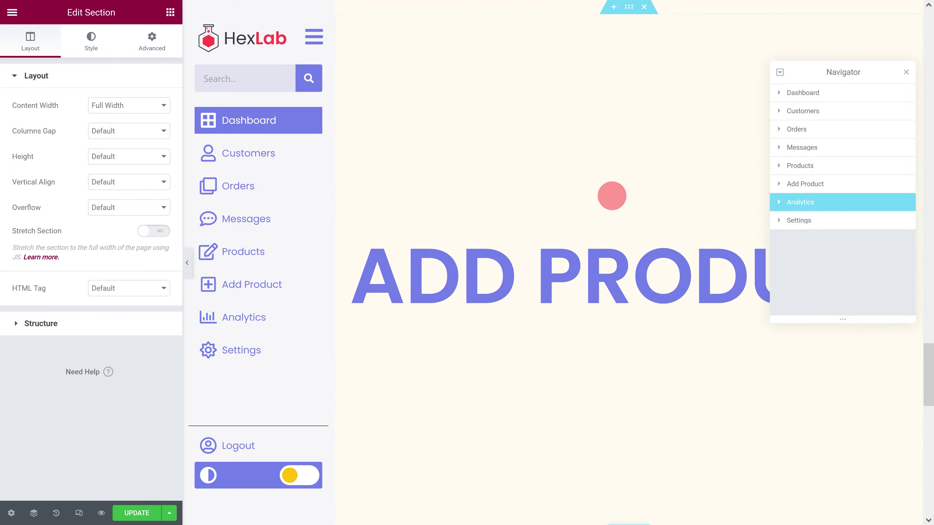
left_click(123, 167)
left_click(109, 200)
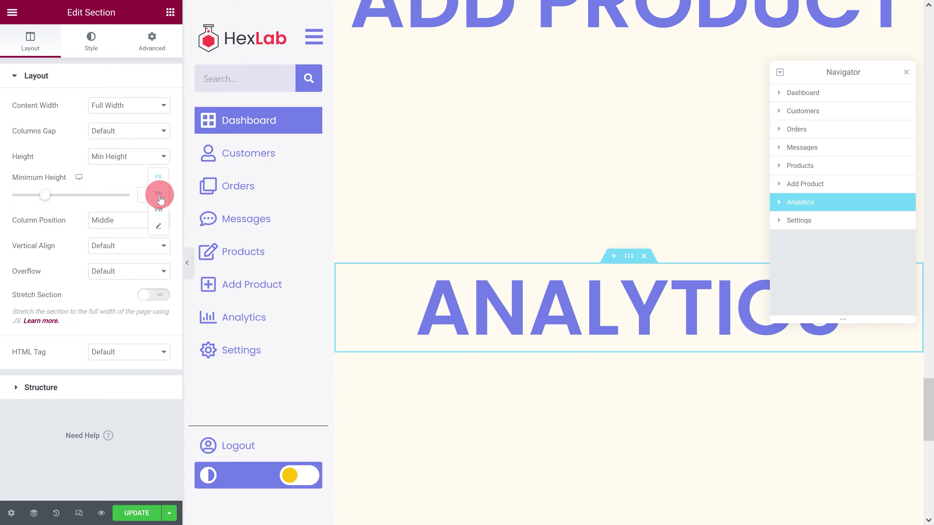
left_click(158, 193)
left_click_drag(127, 195, 138, 197)
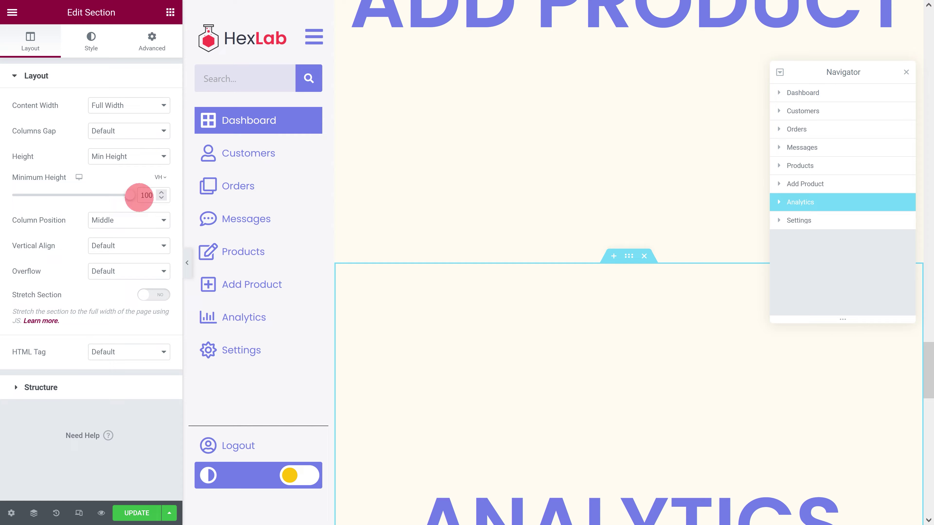
left_click(149, 64)
left_click(124, 224)
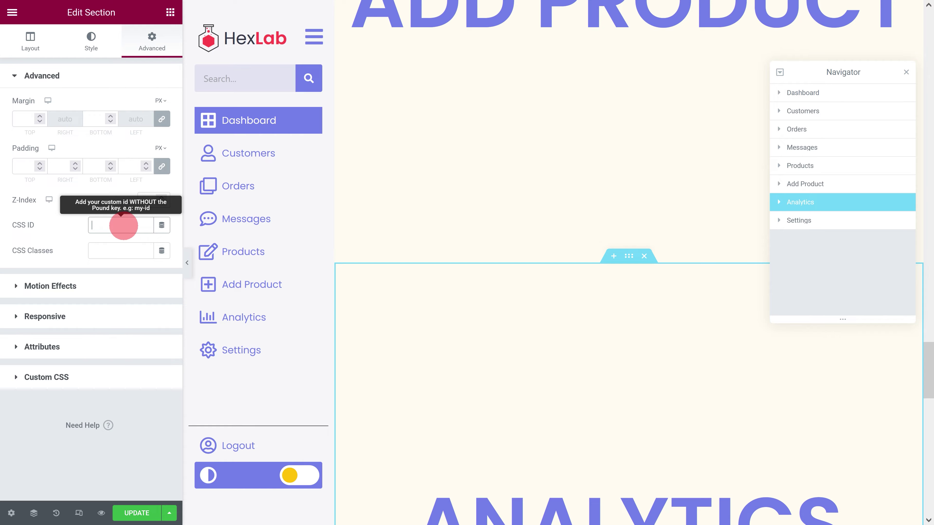
type("sbhsection7")
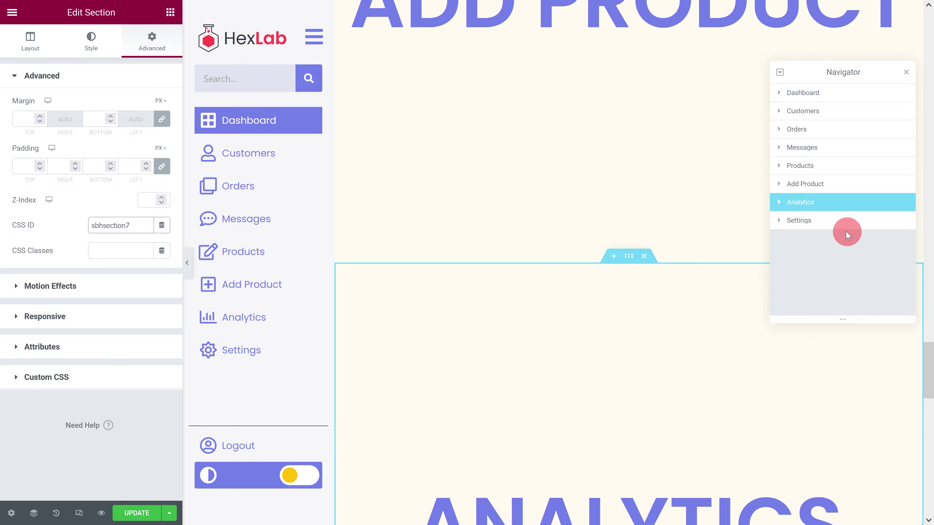
Step: Set the Settings section to a Min Height of 100 VH and its CSS ID to sbhsection8
left_click(830, 225)
left_click(142, 158)
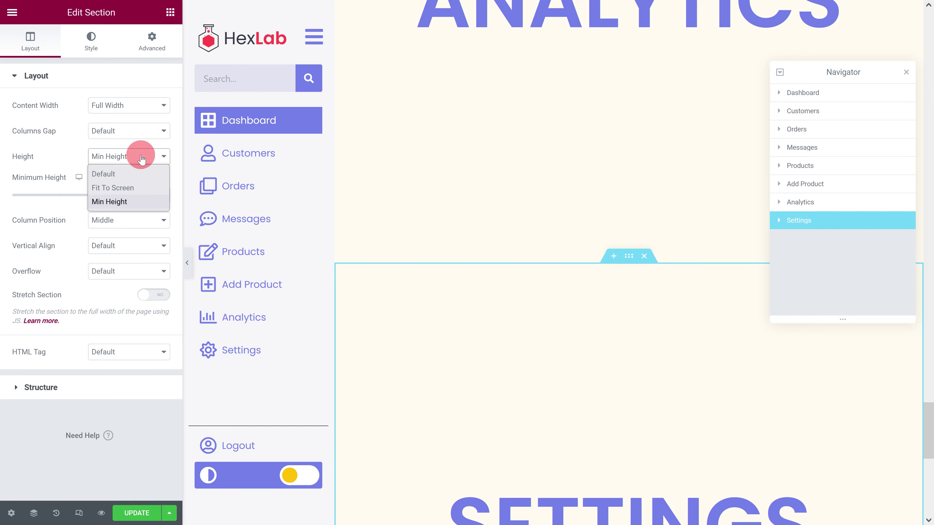
left_click(113, 202)
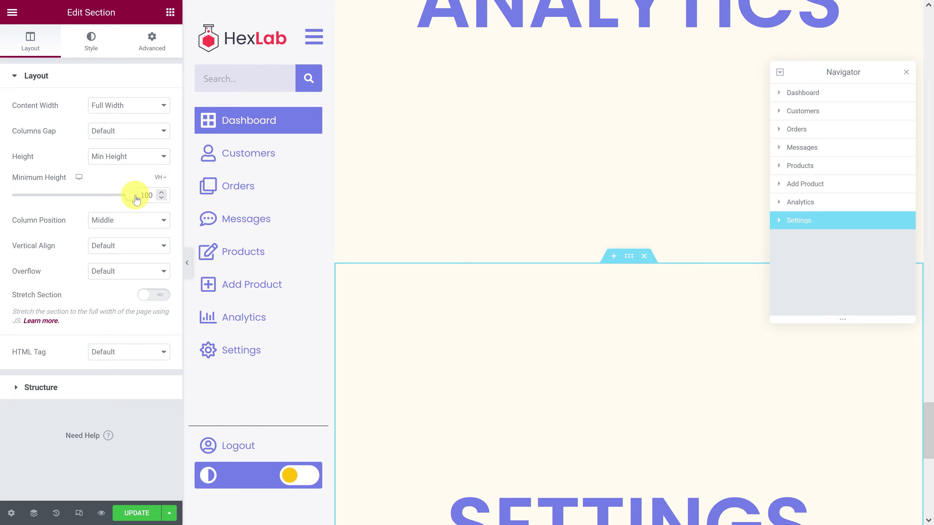
left_click(147, 49)
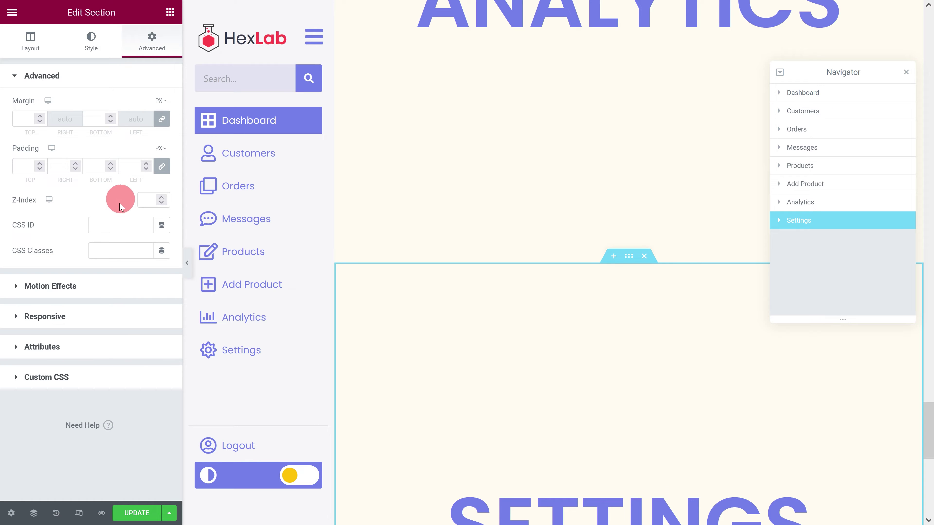
left_click(113, 224)
type("sbhsection8")
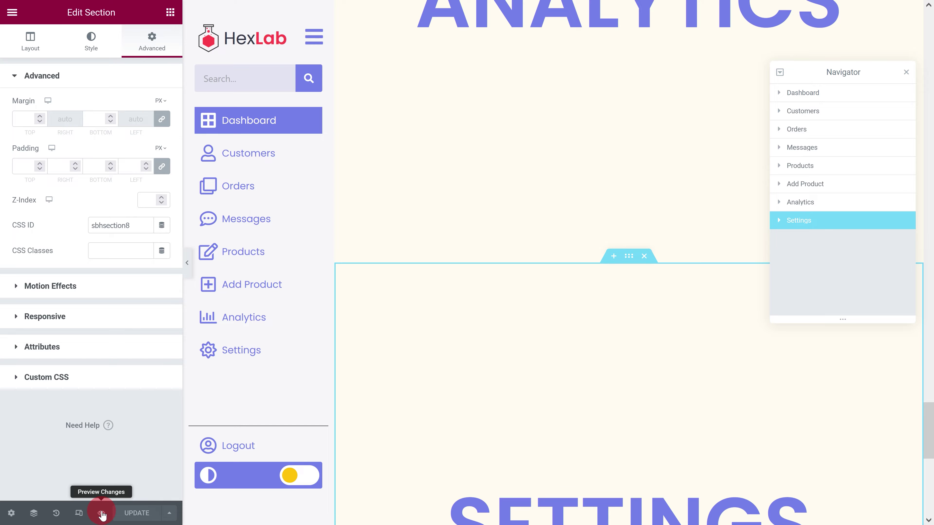
Step: Preview the page and follow the sidebar menu links from Customers through Settings to check that each scrolls to its section
left_click(102, 514)
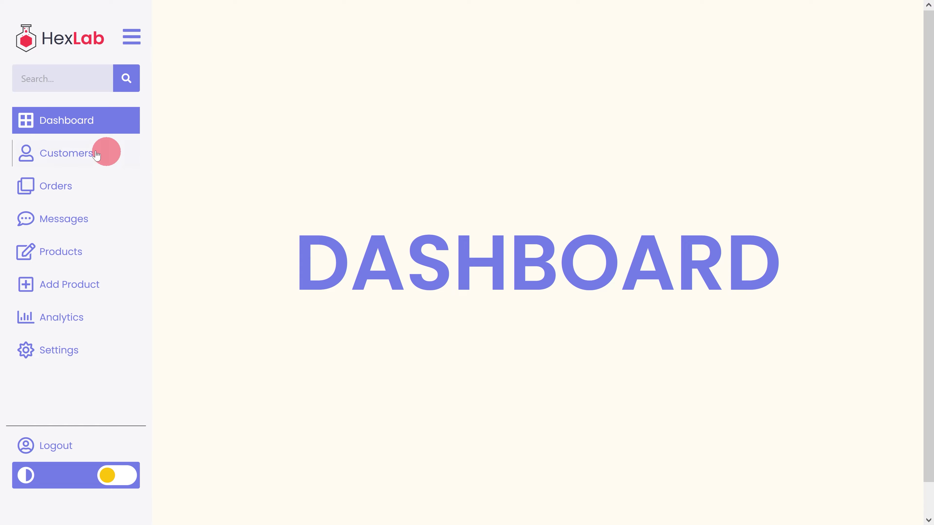
left_click(87, 154)
left_click(58, 188)
left_click(59, 218)
left_click(57, 243)
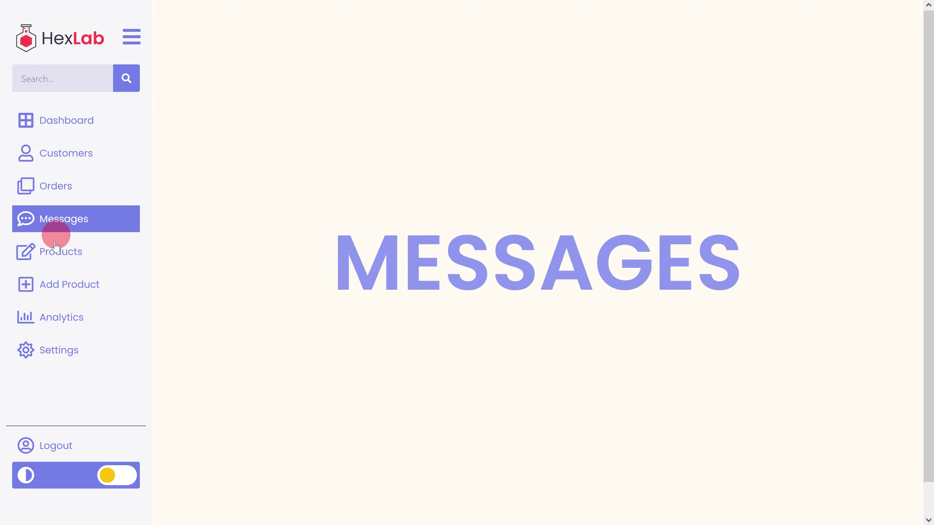
left_click(59, 285)
left_click(58, 319)
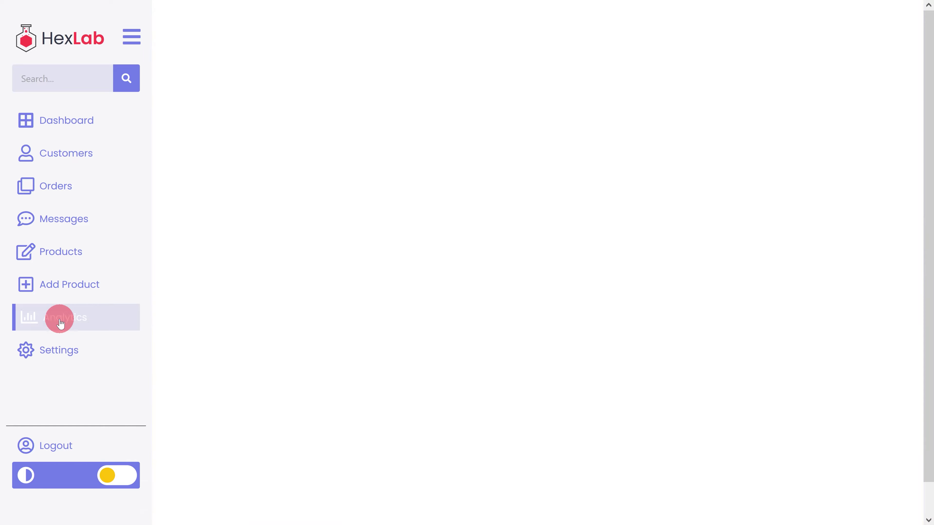
left_click(59, 352)
Step: Switch dark mode on and off again in the preview and collapse the sidebar header
left_click(105, 477)
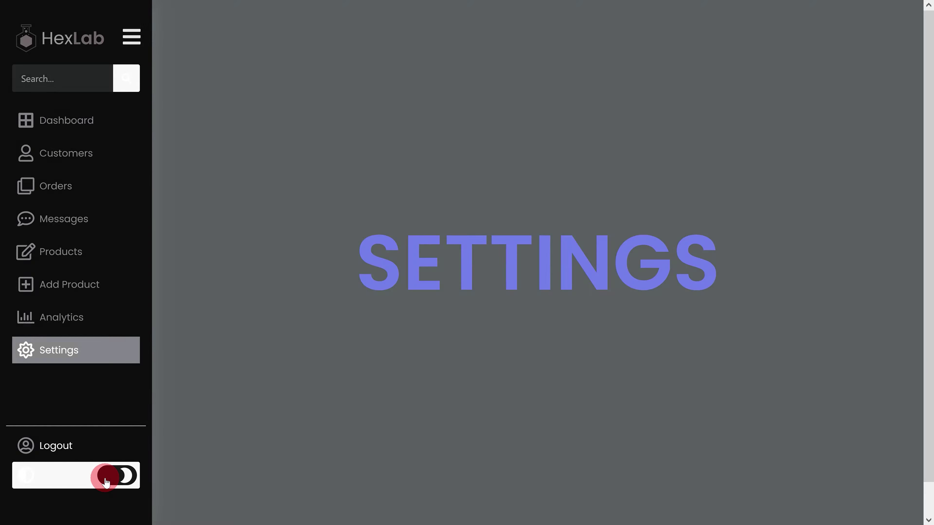
left_click(106, 477)
left_click(131, 37)
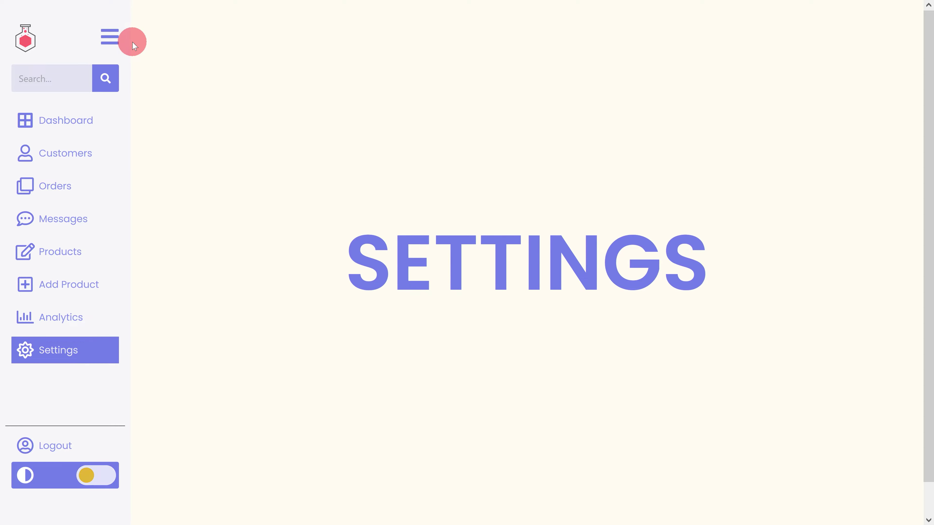